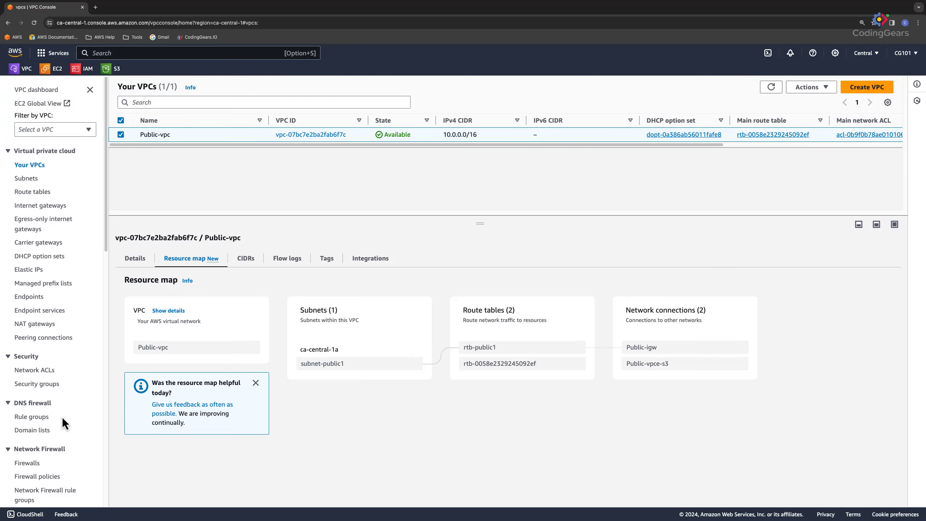
# - Open the PublicVPC-SG-Allow-SSH-HTTP security group to review its inbound rules
pyautogui.click(44, 384)
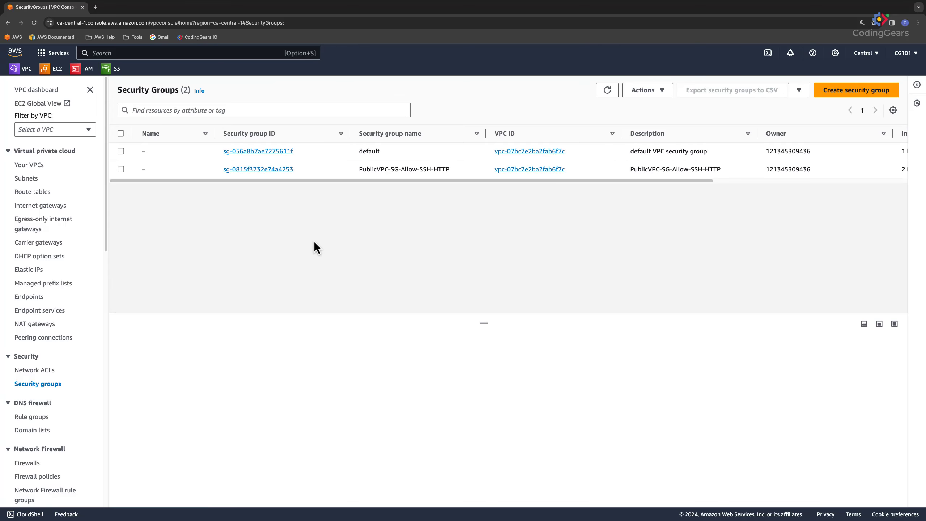
pyautogui.click(281, 171)
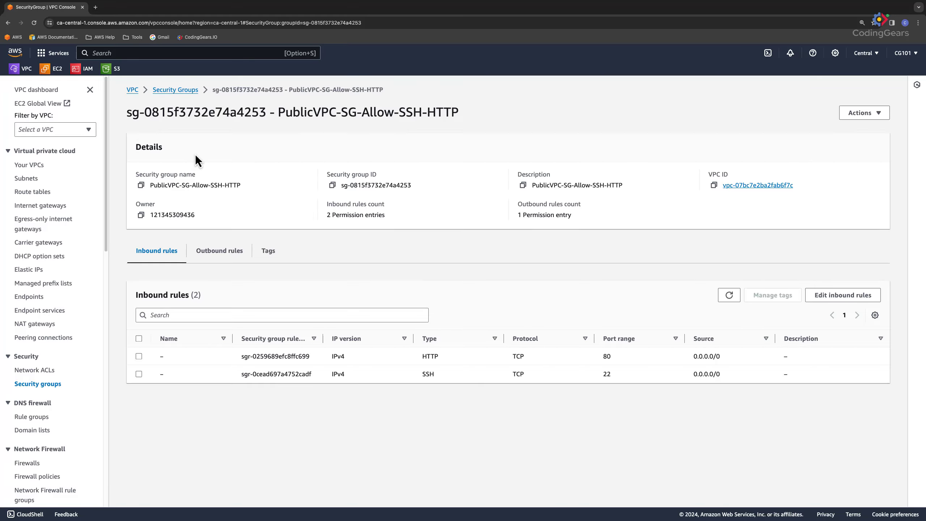
# - Start launching a new EC2 instance and name it Web1
pyautogui.click(57, 69)
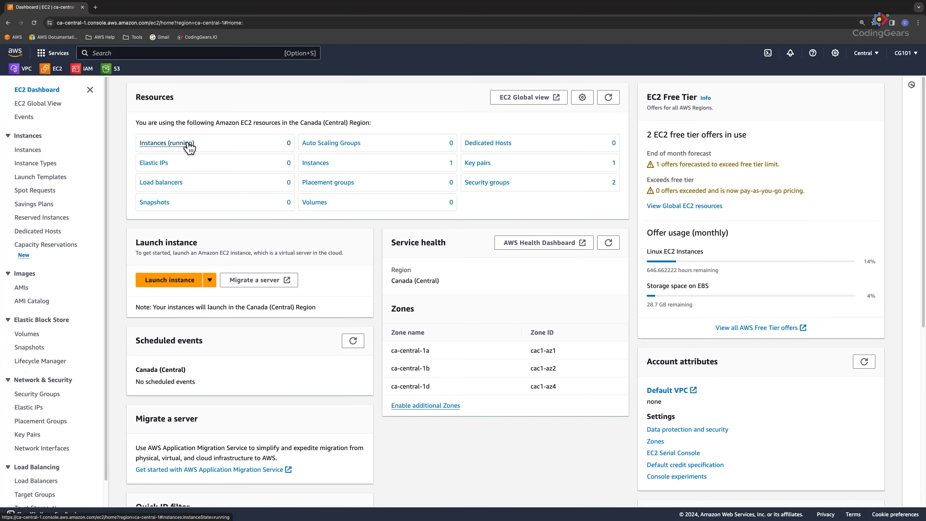
pyautogui.click(189, 147)
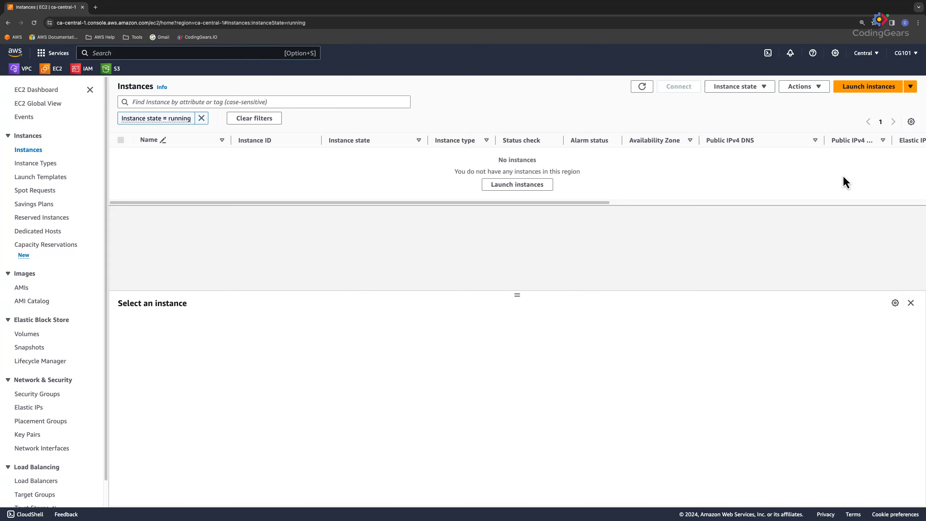
pyautogui.click(866, 87)
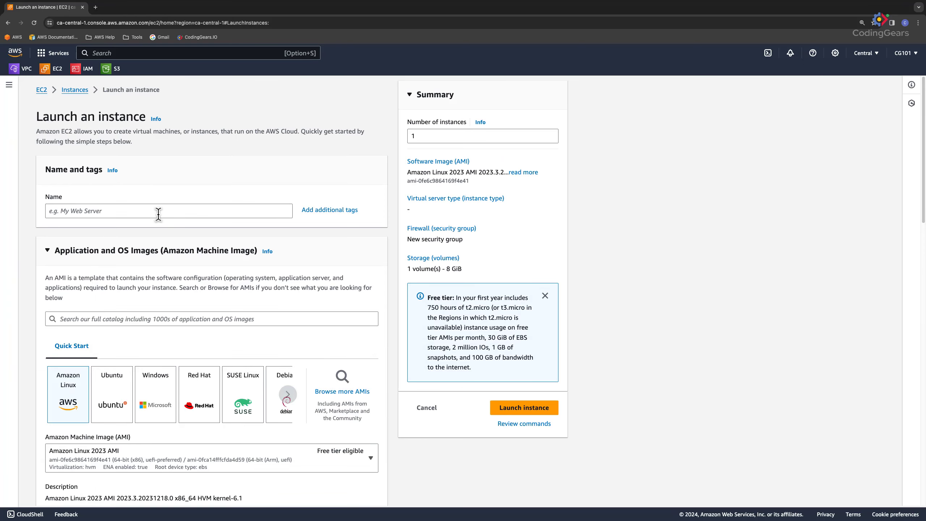
pyautogui.click(114, 209)
pyautogui.write('Web1')
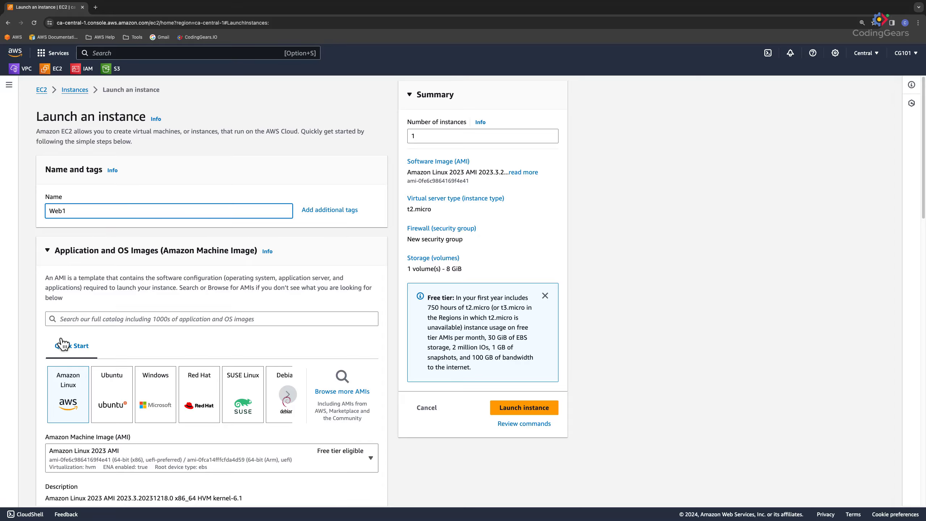
# - Choose Ubuntu as the instance's operating system image and canada as its key pair
pyautogui.click(126, 405)
pyautogui.scroll(-5, 129, 406)
pyautogui.scroll(-5, 128, 406)
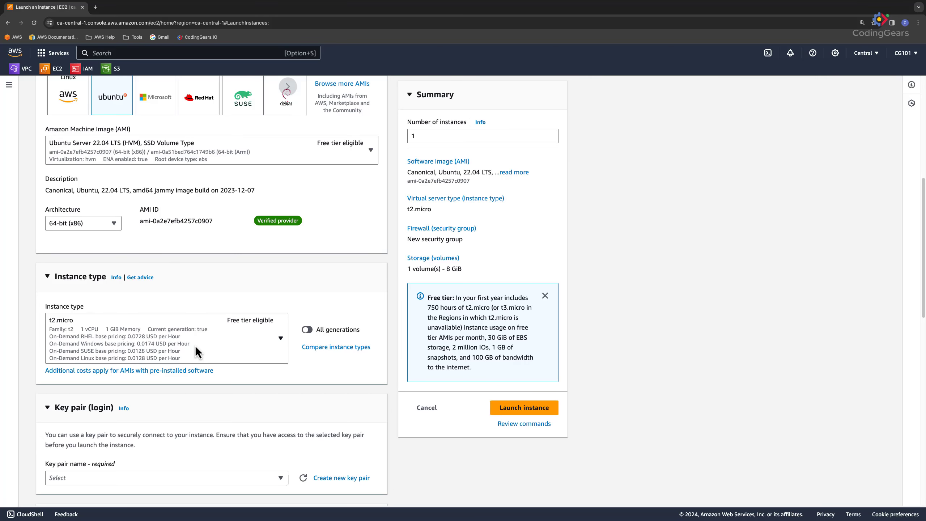
pyautogui.scroll(-3, 195, 346)
pyautogui.click(78, 401)
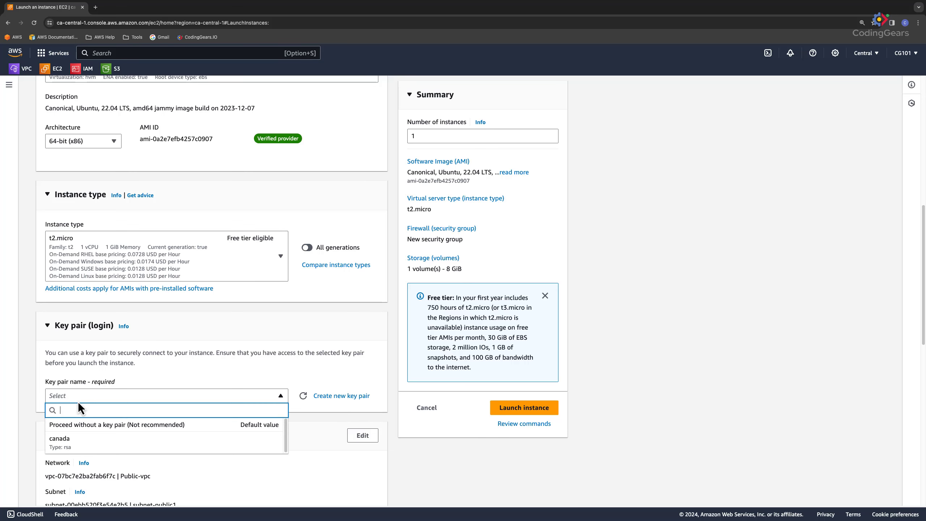
pyautogui.click(74, 439)
# - Edit the instance's network settings to enable auto-assignment of a public IP
pyautogui.scroll(-3, 171, 358)
pyautogui.scroll(-5, 171, 358)
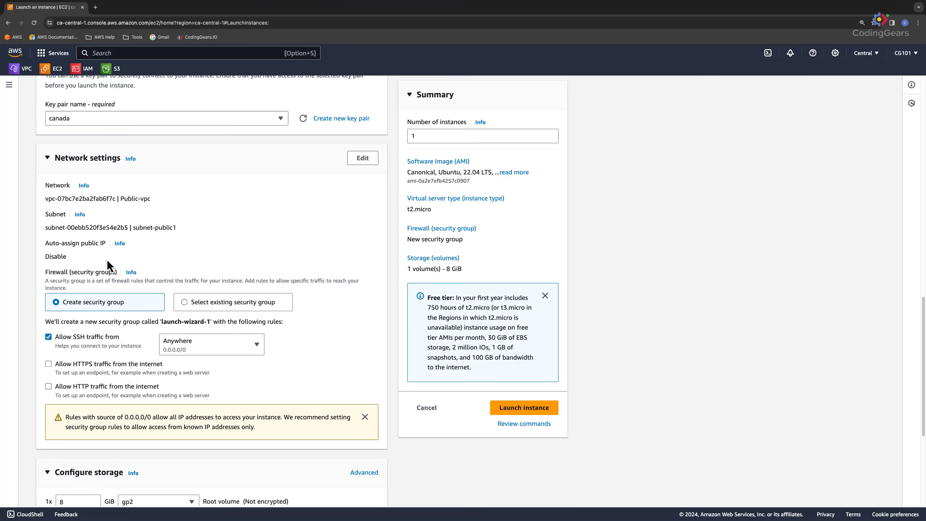
pyautogui.click(364, 159)
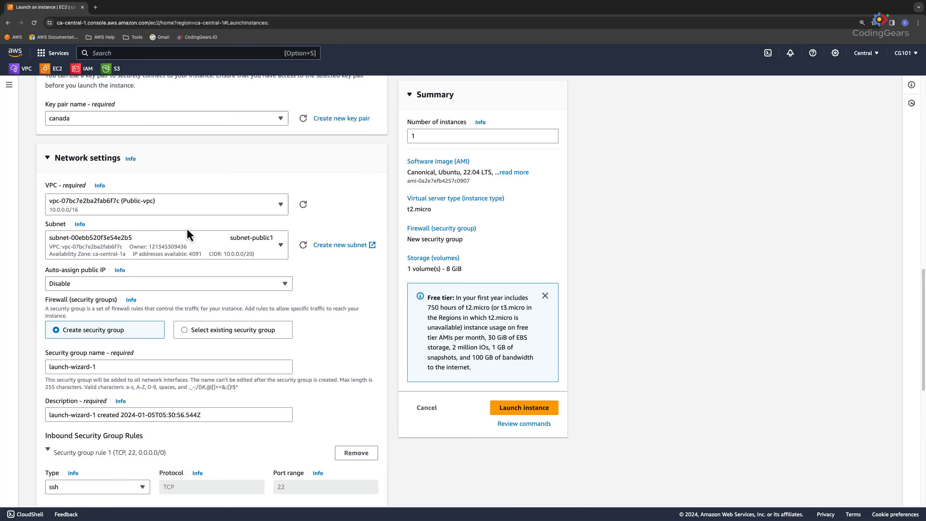
pyautogui.click(95, 279)
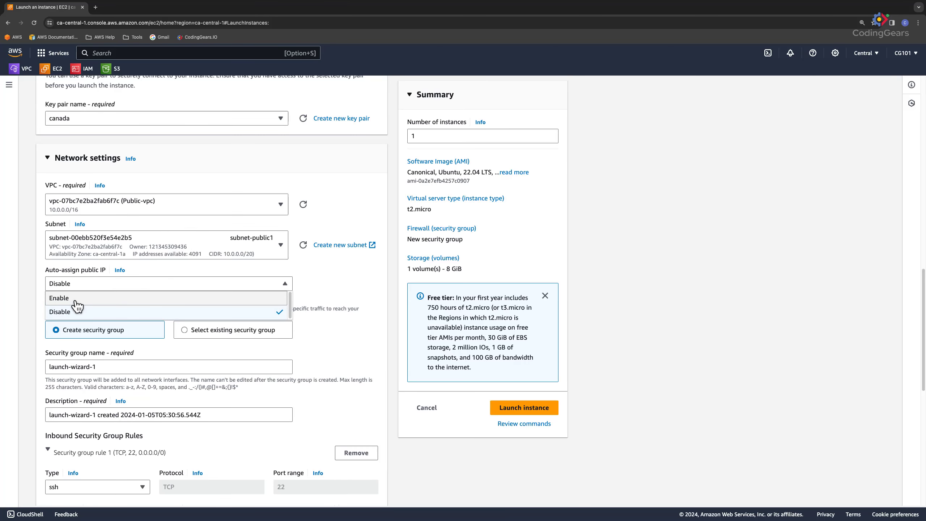
pyautogui.click(106, 297)
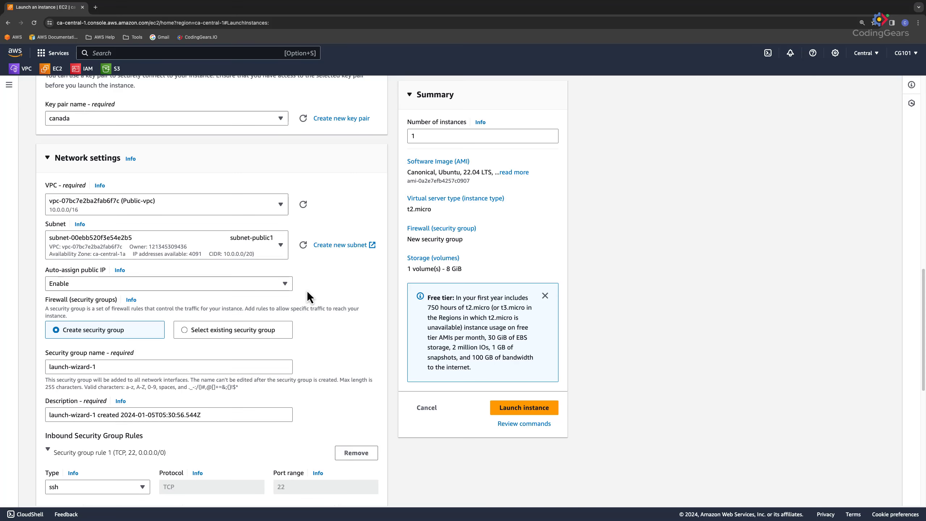
# - Assign the existing security group PublicVPC-SG-Allow-SSH-HTTP to the instance instead of creating a new one
pyautogui.scroll(-5, 305, 367)
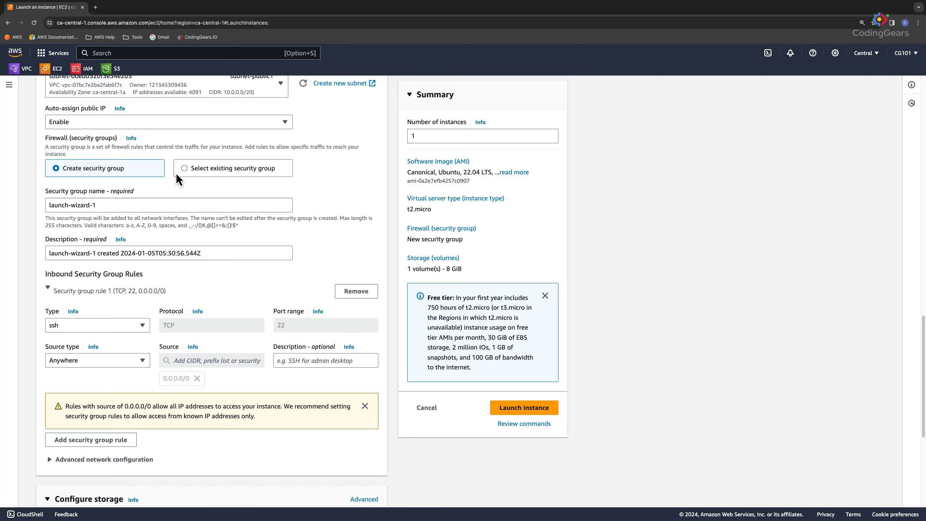
pyautogui.click(185, 168)
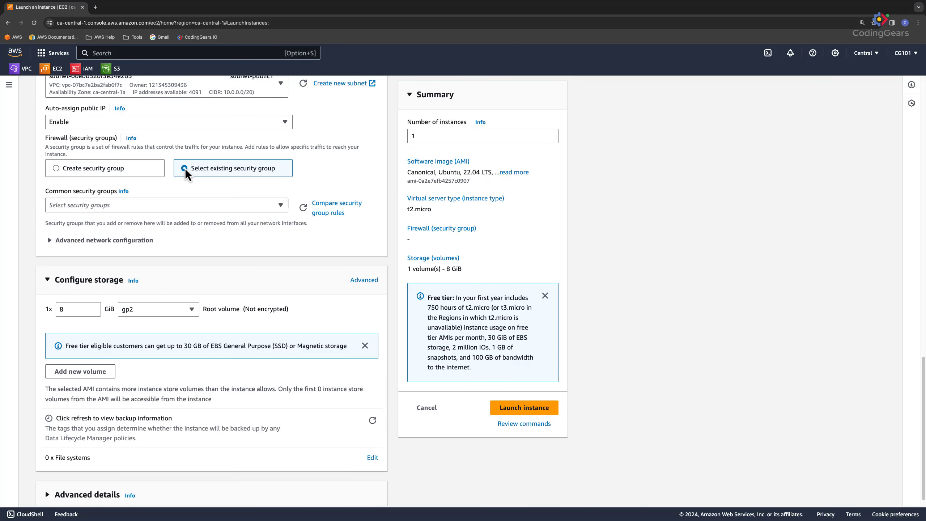
pyautogui.click(179, 209)
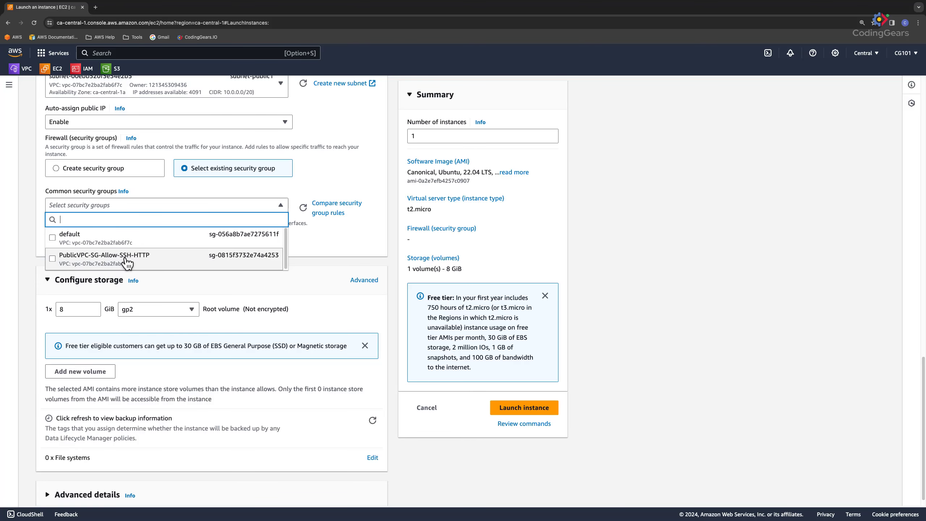
pyautogui.click(140, 260)
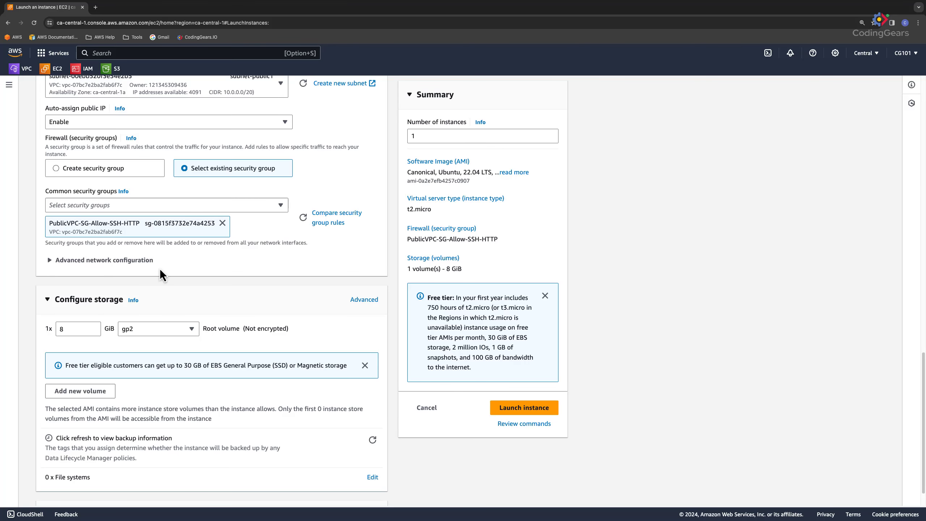
# - Launch the instance and reload the instances list to check its status
pyautogui.scroll(-2, 161, 271)
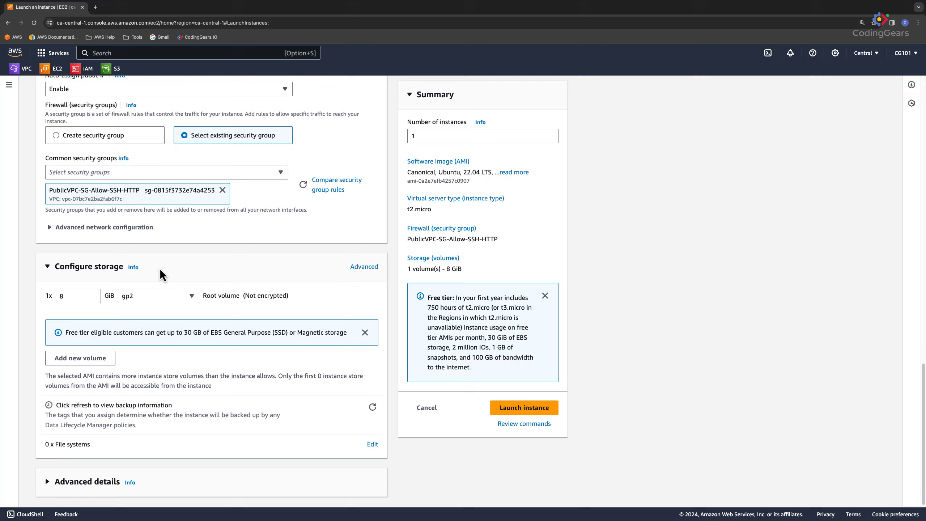
pyautogui.click(509, 406)
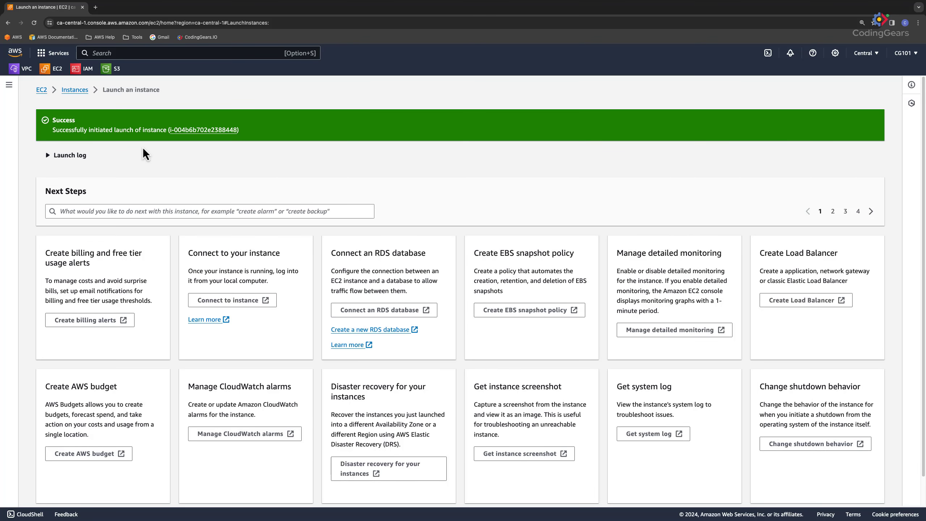
pyautogui.click(81, 88)
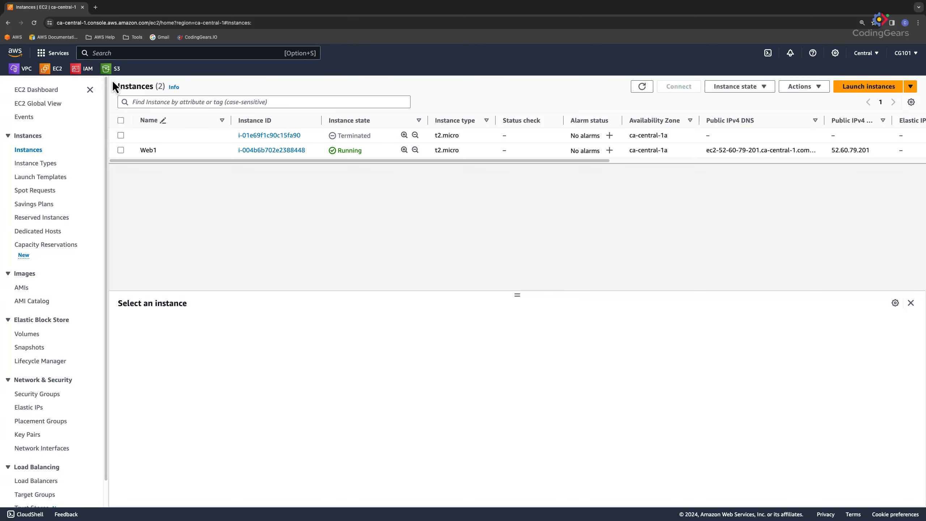
pyautogui.click(34, 23)
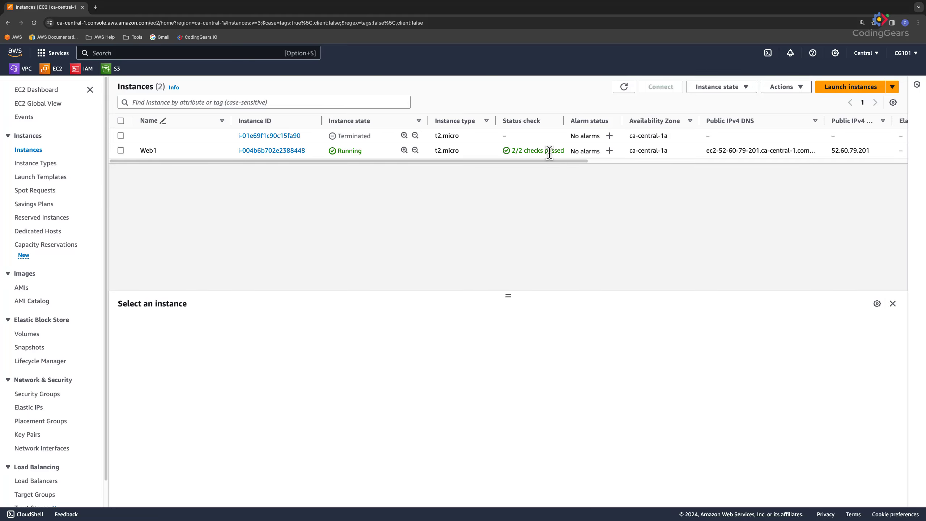
# - Open the Web1 instance and connect to it through EC2 Instance Connect with the default ubuntu username
pyautogui.click(260, 153)
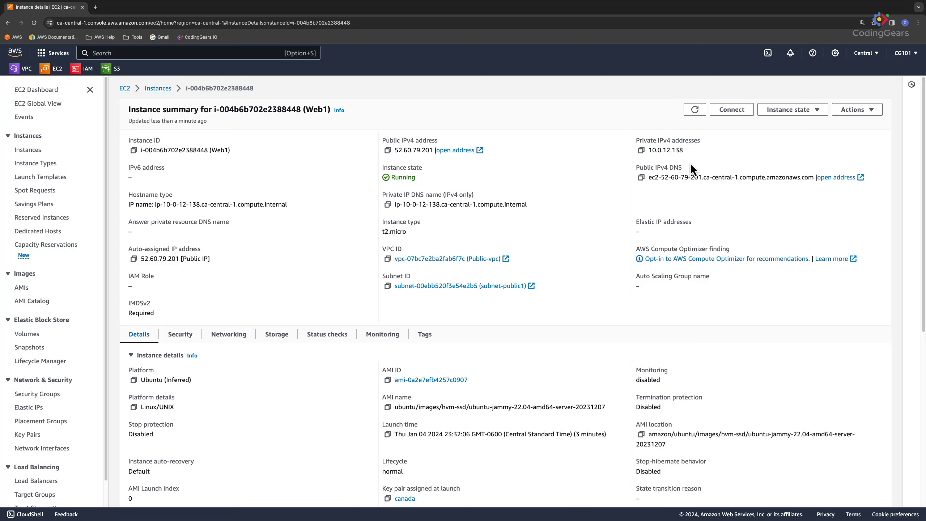
pyautogui.click(727, 112)
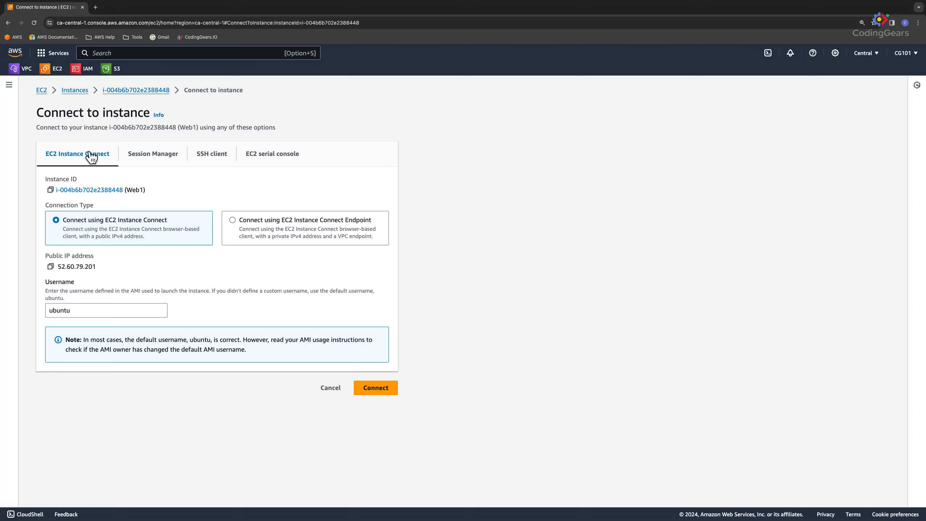
pyautogui.click(384, 392)
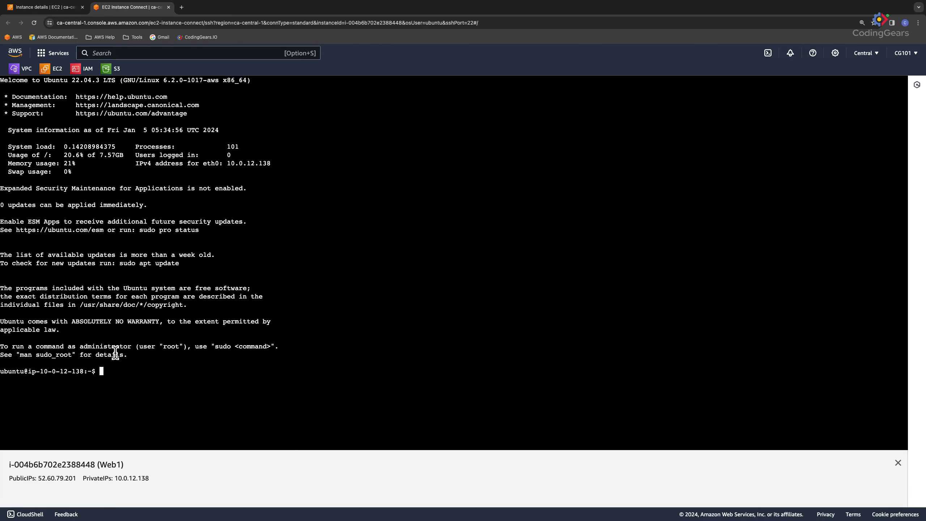
# - Copy Web1's public IPv4 address from the instances list and load it in a new browser tab
pyautogui.click(47, 7)
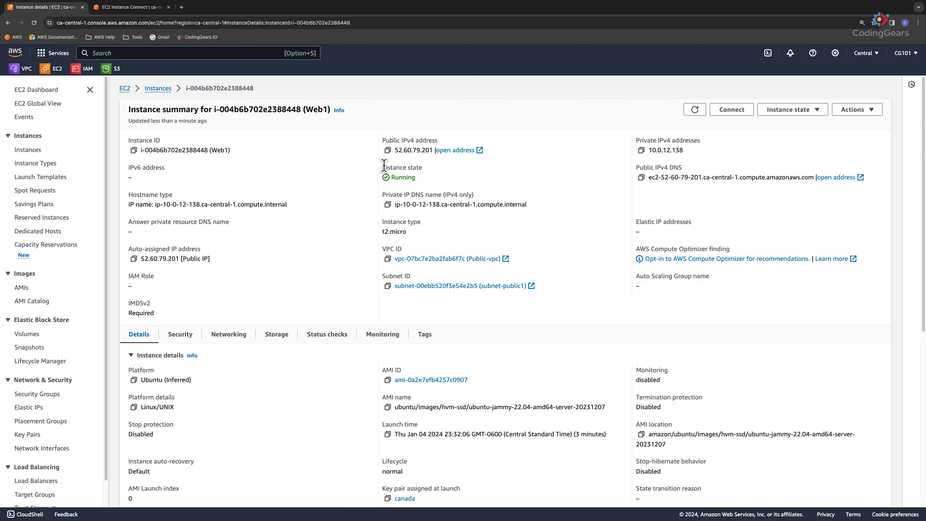
pyautogui.click(157, 88)
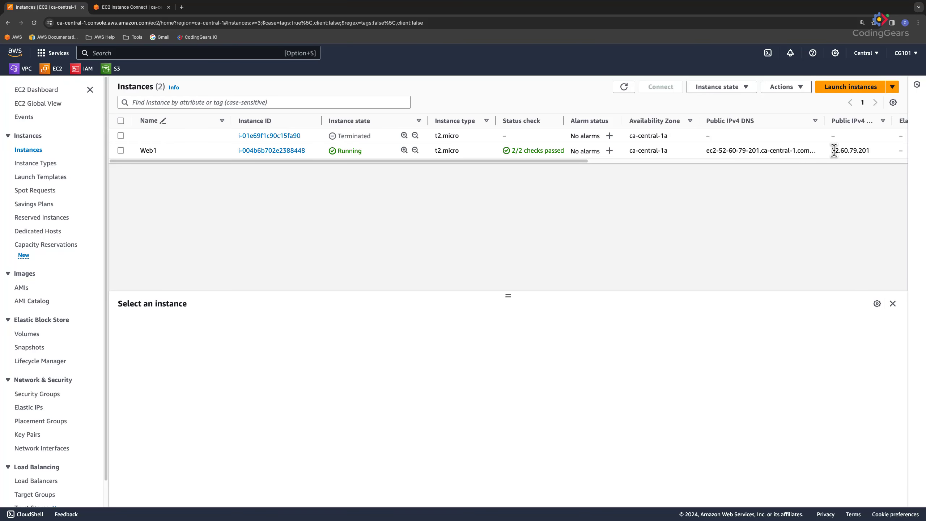
pyautogui.moveTo(833, 150); pyautogui.dragTo(871, 157)
pyautogui.press('super+c')
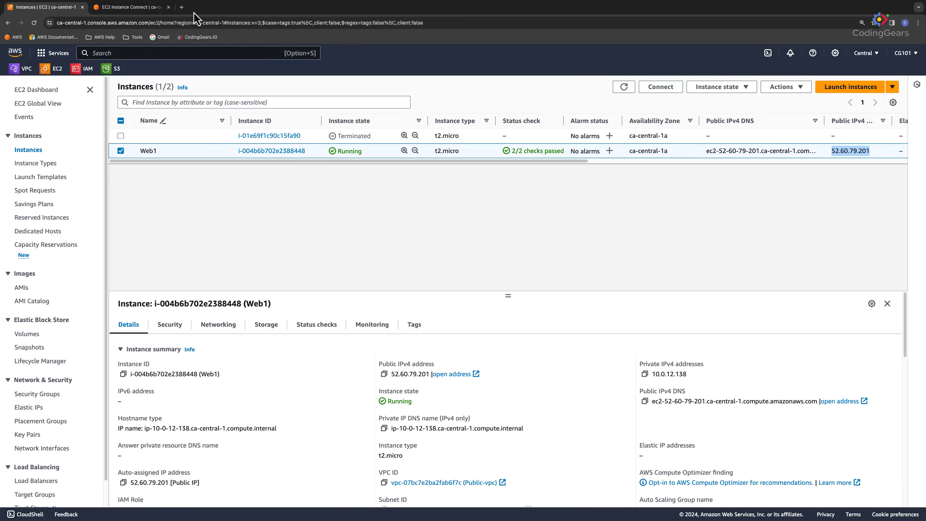
pyautogui.click(181, 7)
pyautogui.press('super+v')
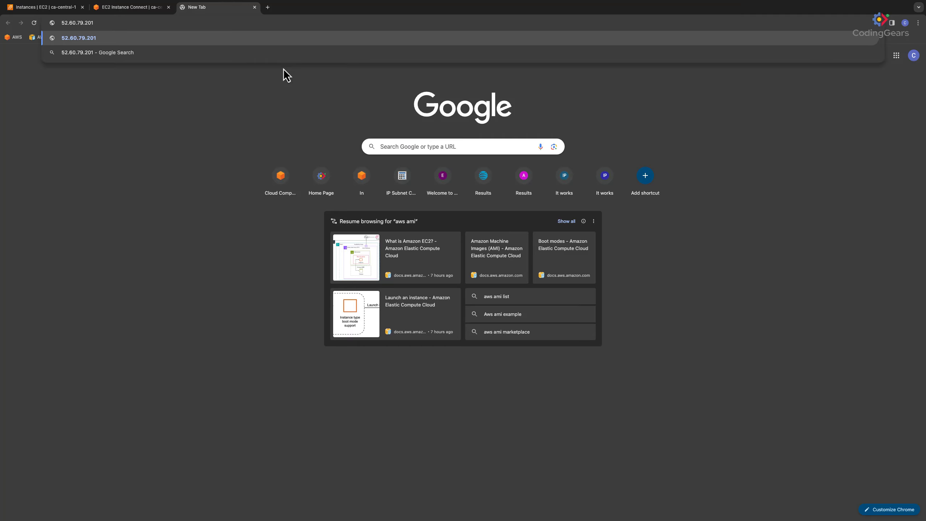
pyautogui.press('Return')
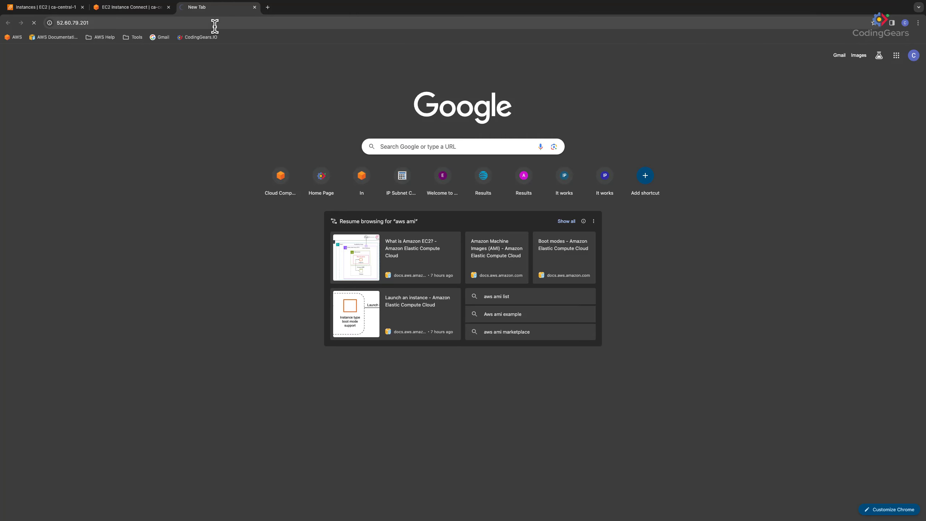
# - Return to the Web1 terminal session and update the package lists with "sudo apt update -y"
pyautogui.click(130, 7)
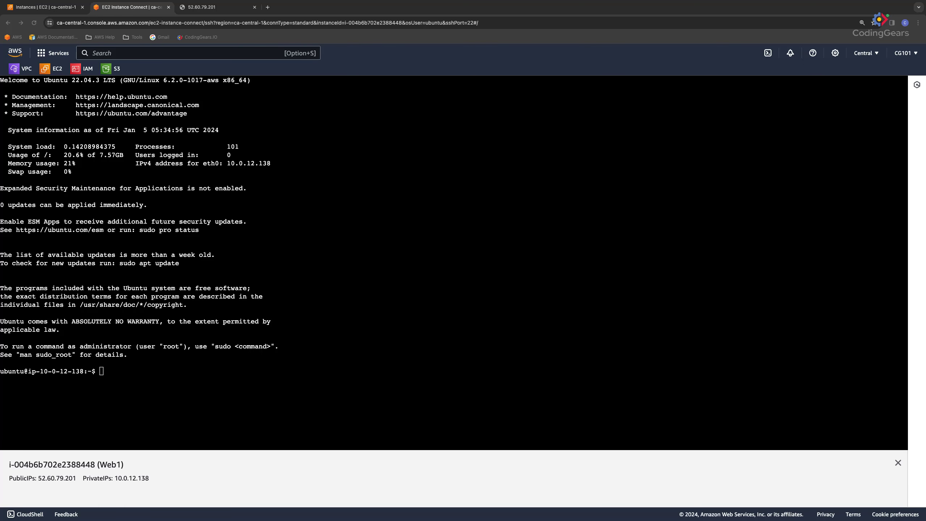
pyautogui.click(285, 403)
pyautogui.write('sudo apt update -y')
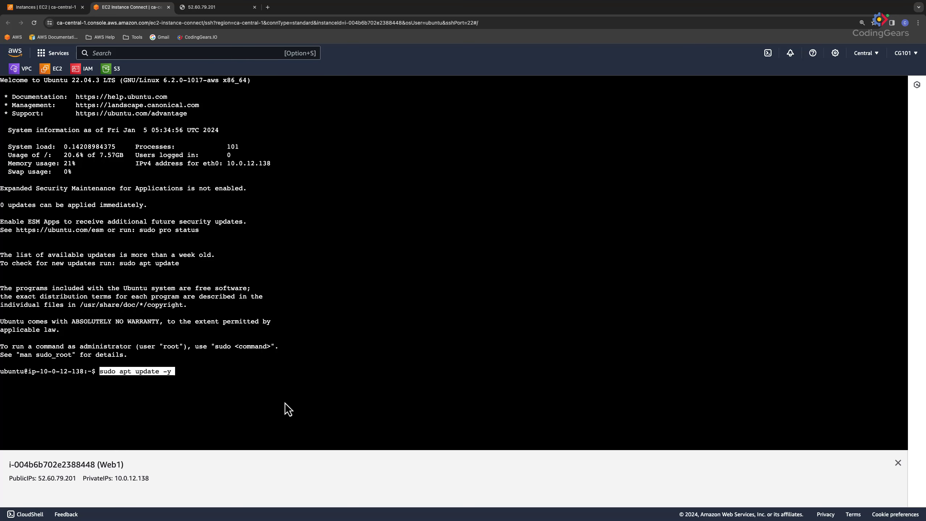
pyautogui.press('Return')
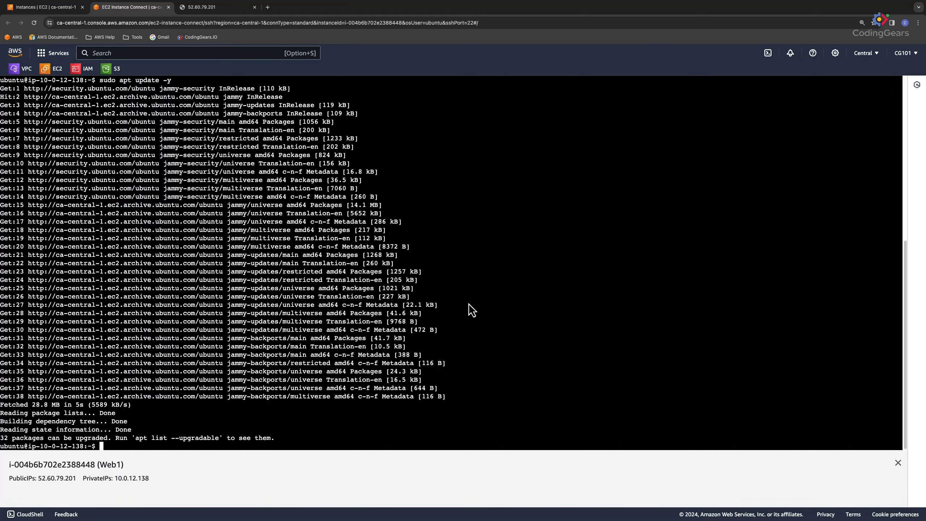
# - Install the web server with "sudo apt install nginx -y" and check its service with "systemctl status nginx"
pyautogui.write('sudo apt install nginx -y')
pyautogui.press('Return')
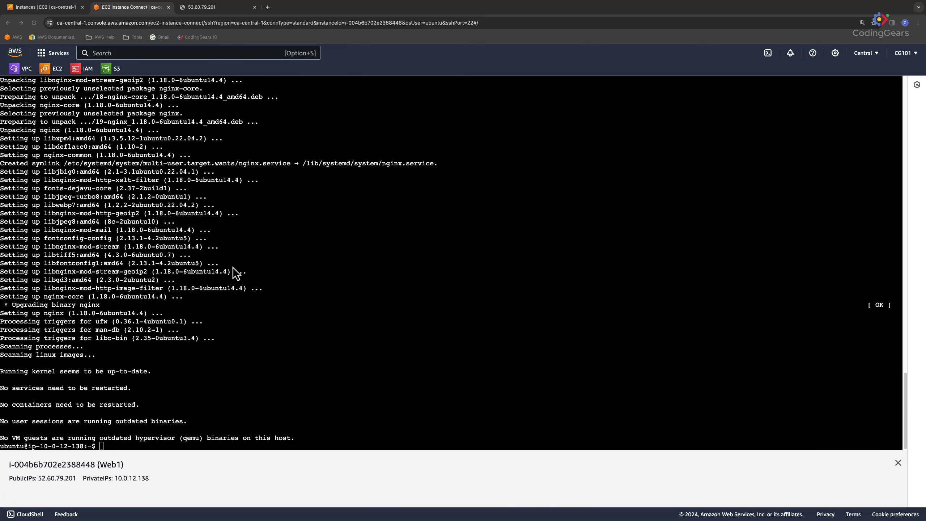
pyautogui.write('systemctl status nginx')
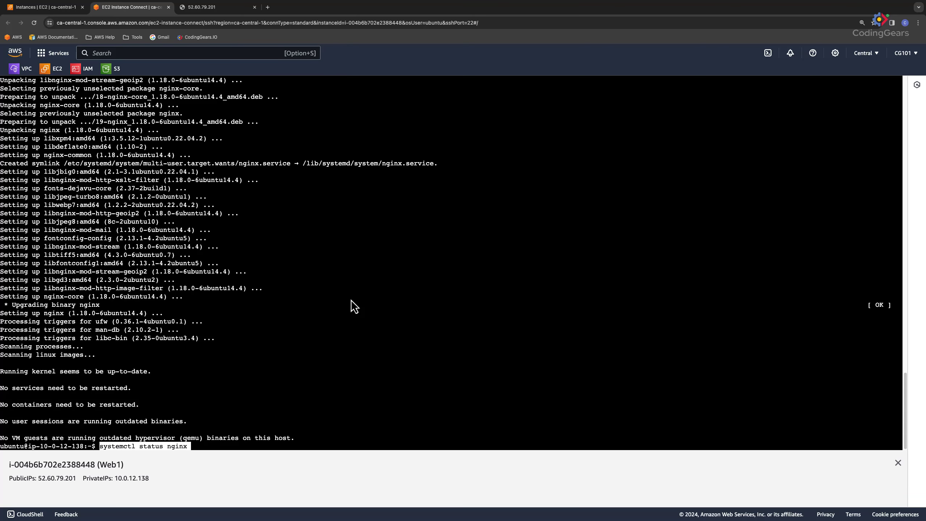
pyautogui.press('Return')
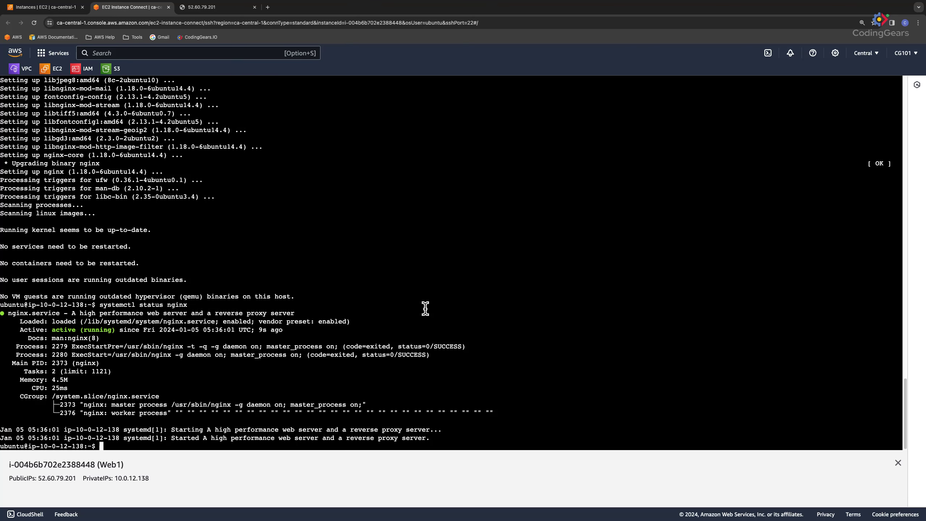
pyautogui.press('super+l')
pyautogui.write('s')
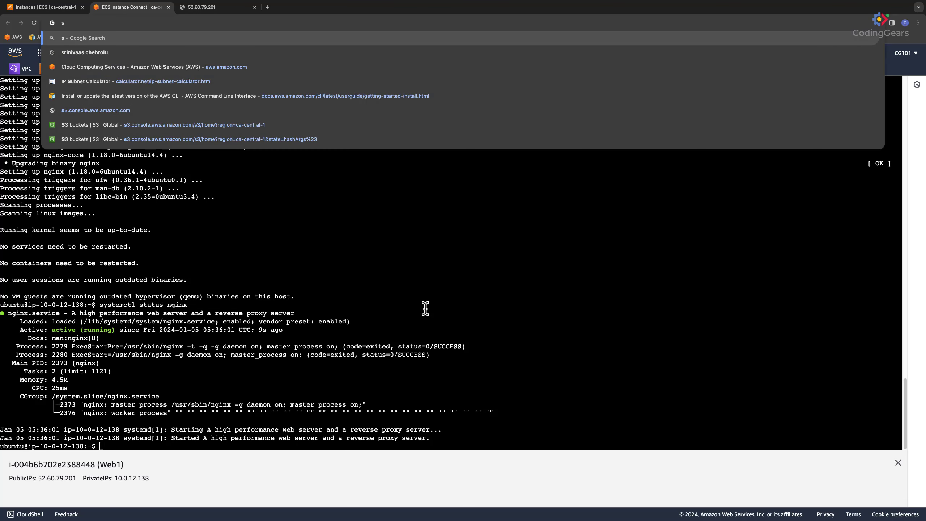
pyautogui.click(455, 273)
pyautogui.write('lsD')
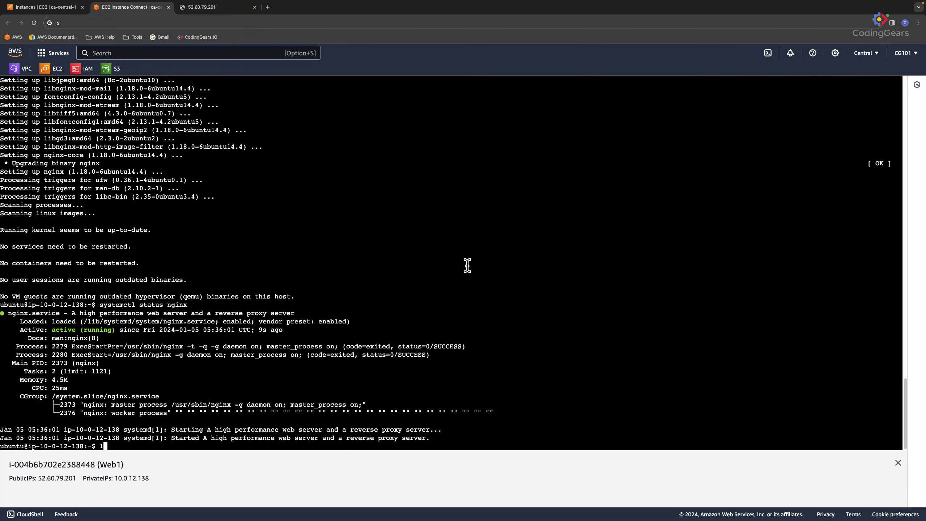
pyautogui.press('BackSpace')
pyautogui.press('BackSpace')
pyautogui.press('BackSpace')
pyautogui.write('clear')
pyautogui.press('Return')
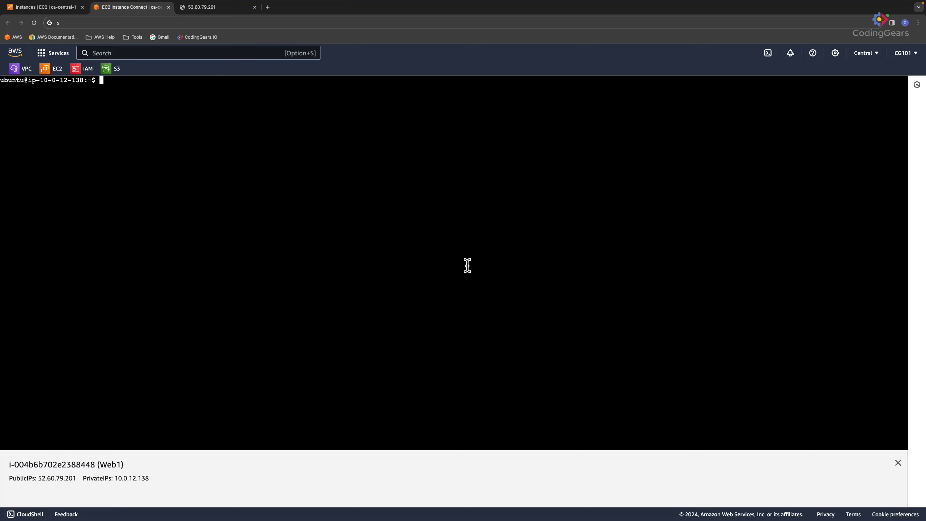
pyautogui.write('curl http://localhost')
pyautogui.press('Return')
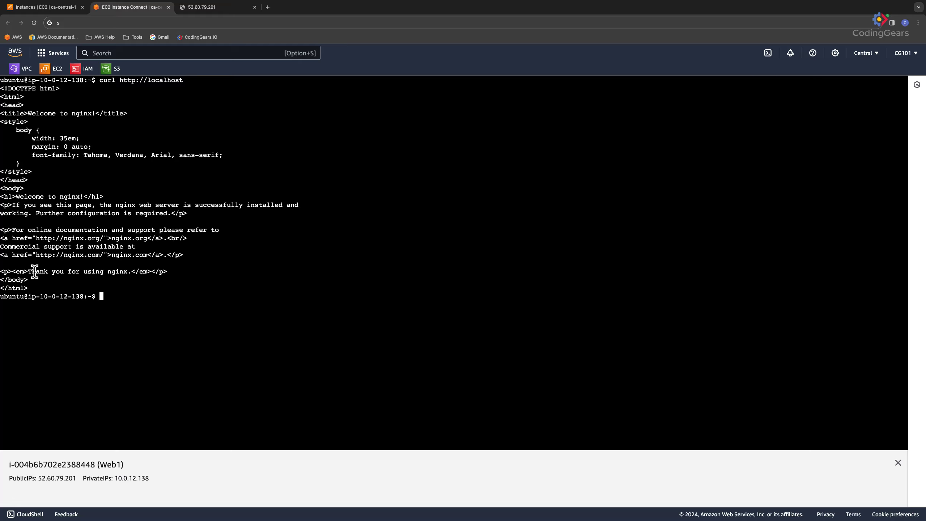
pyautogui.moveTo(130, 273); pyautogui.dragTo(28, 270)
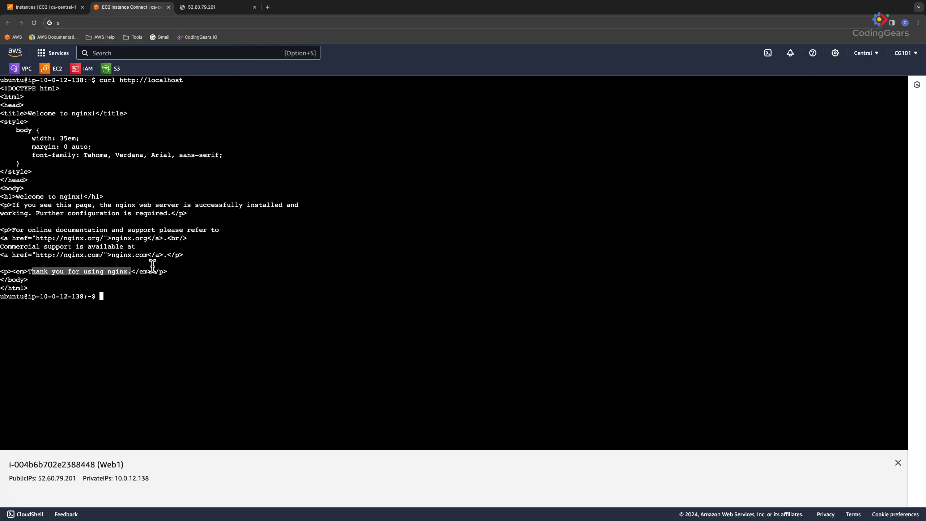
pyautogui.click(153, 266)
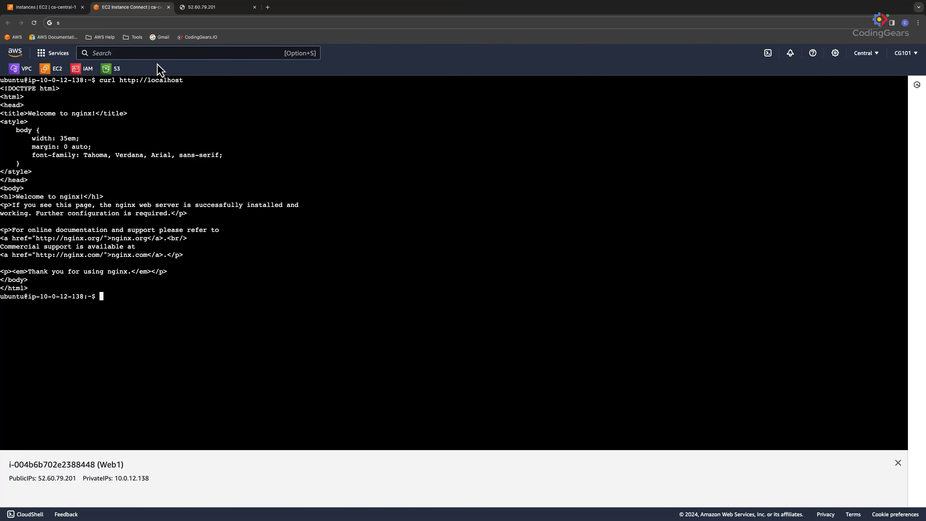
# - Reload the page at Web1's public IP address in its browser tab, then return to the terminal session
pyautogui.click(204, 8)
pyautogui.click(186, 23)
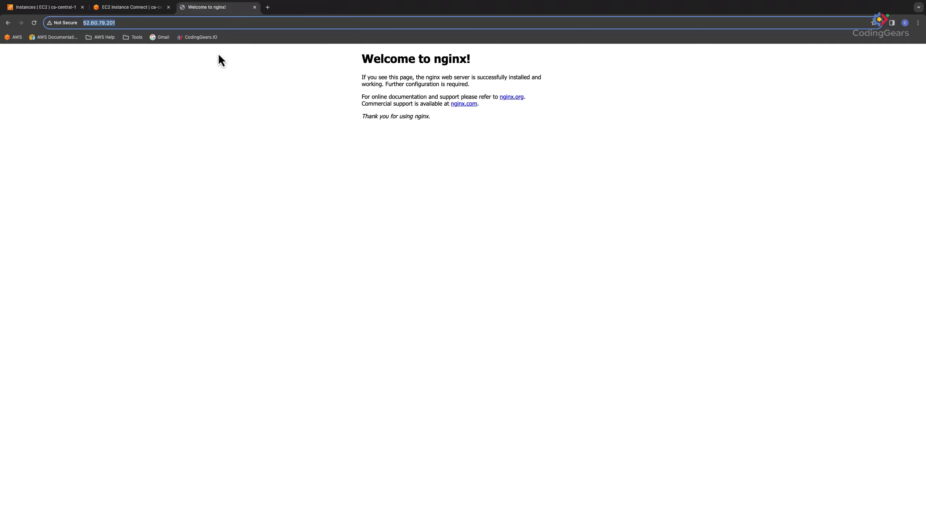
pyautogui.click(144, 12)
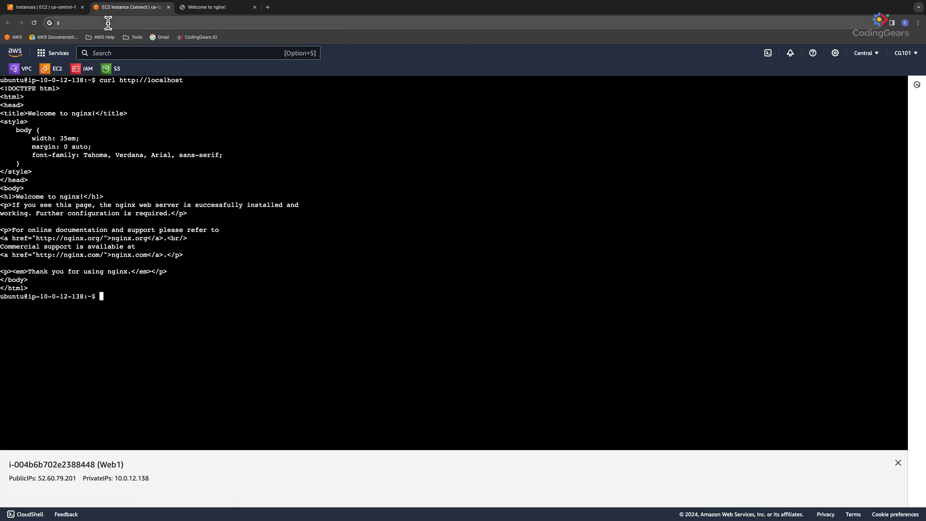
# - Copy the Public IPv4 DNS name from Web1's instance details and load it in a new browser tab
pyautogui.click(64, 11)
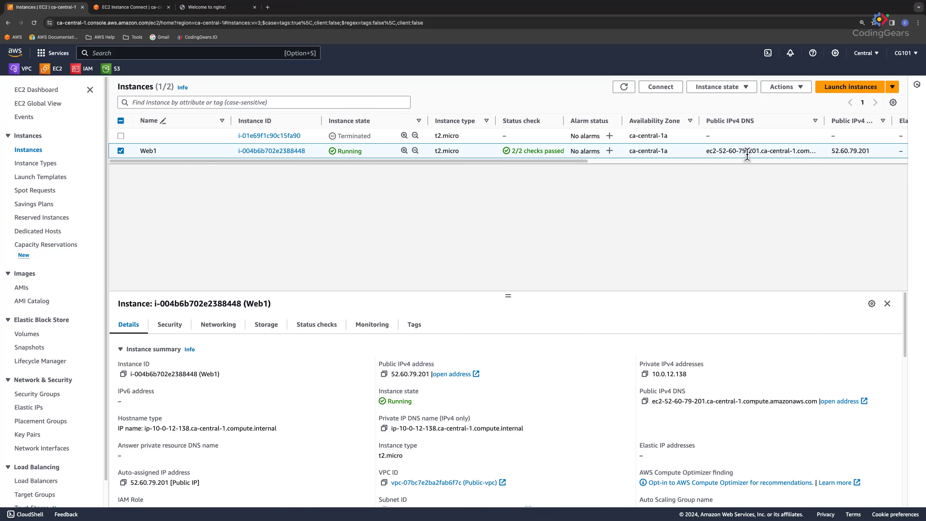
pyautogui.click(291, 151)
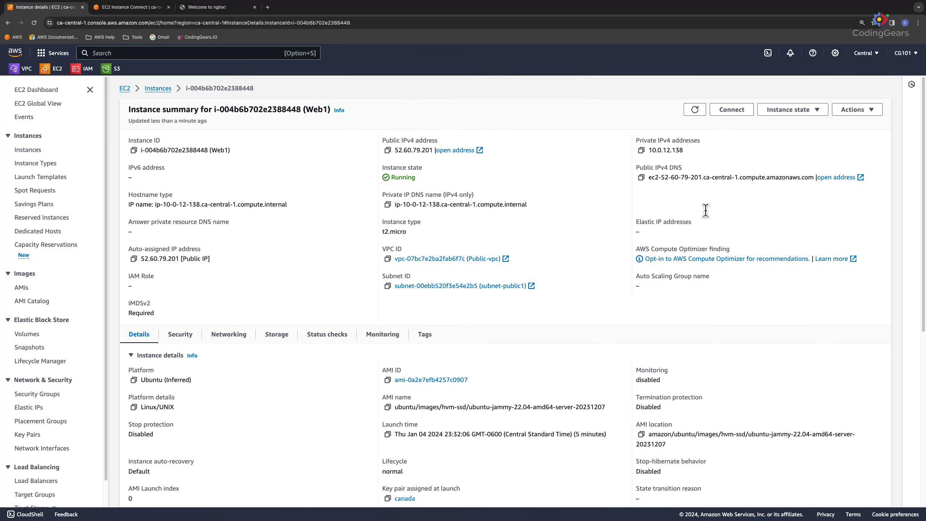
pyautogui.click(641, 177)
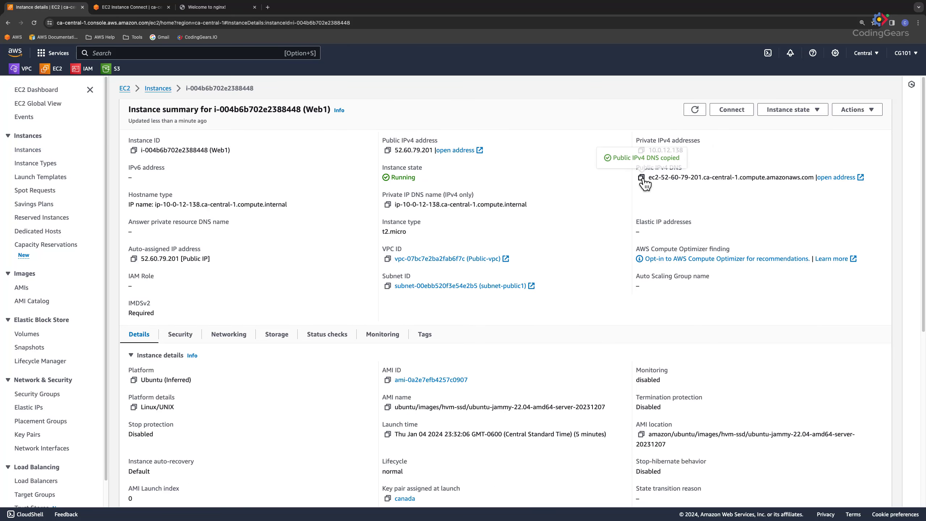
pyautogui.click(216, 9)
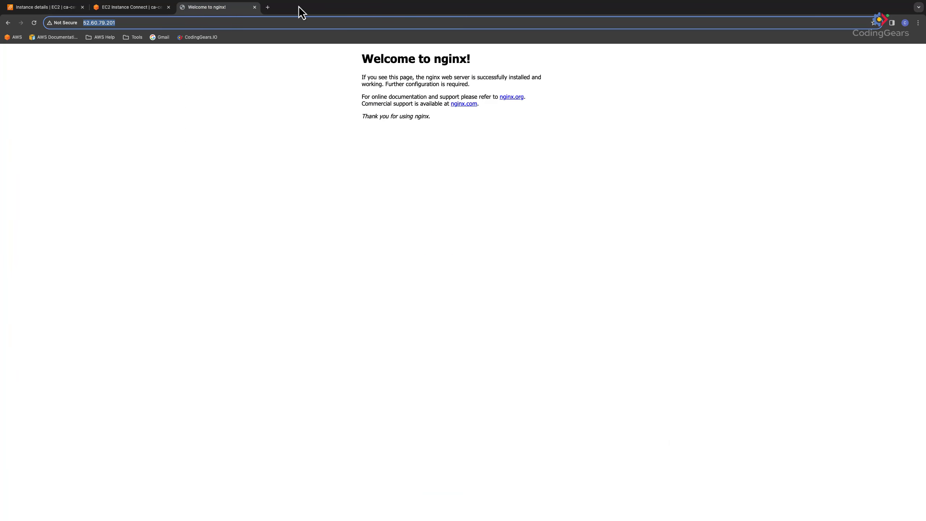
pyautogui.click(267, 7)
pyautogui.press('super+v')
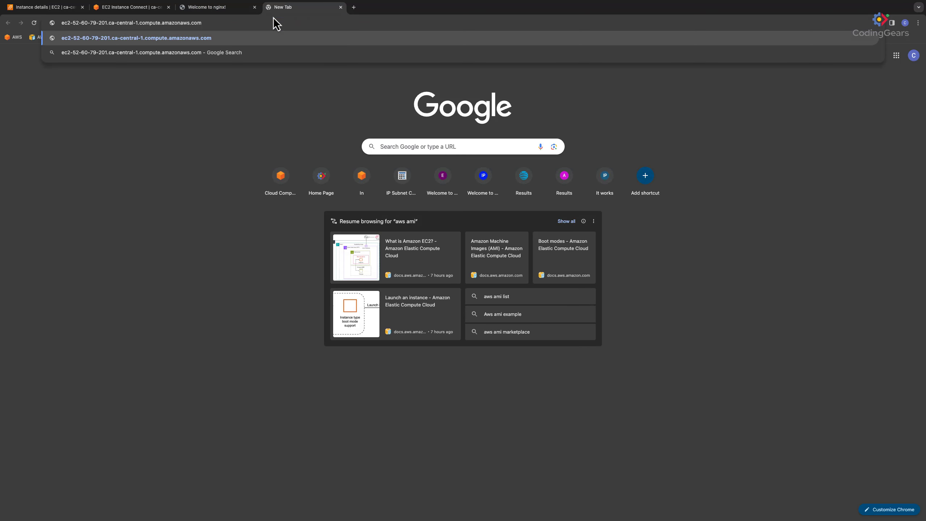
pyautogui.press('Return')
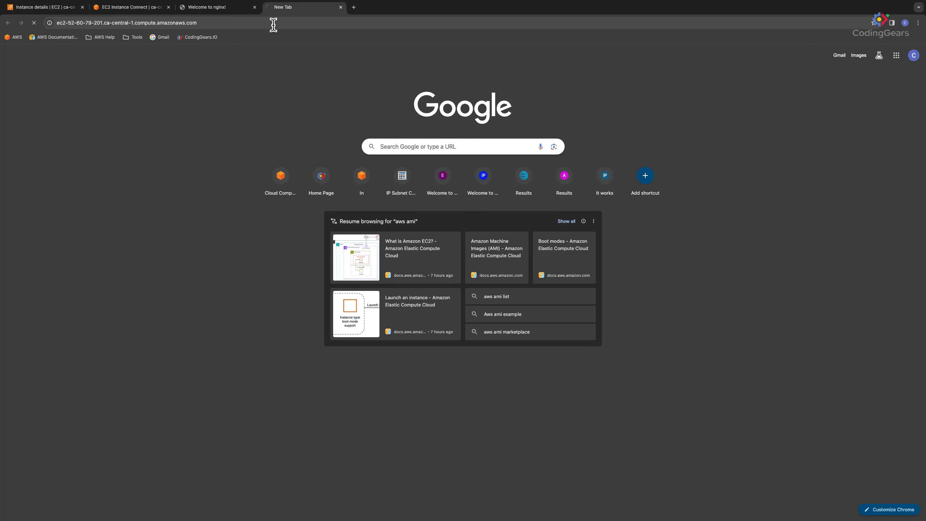
pyautogui.click(273, 23)
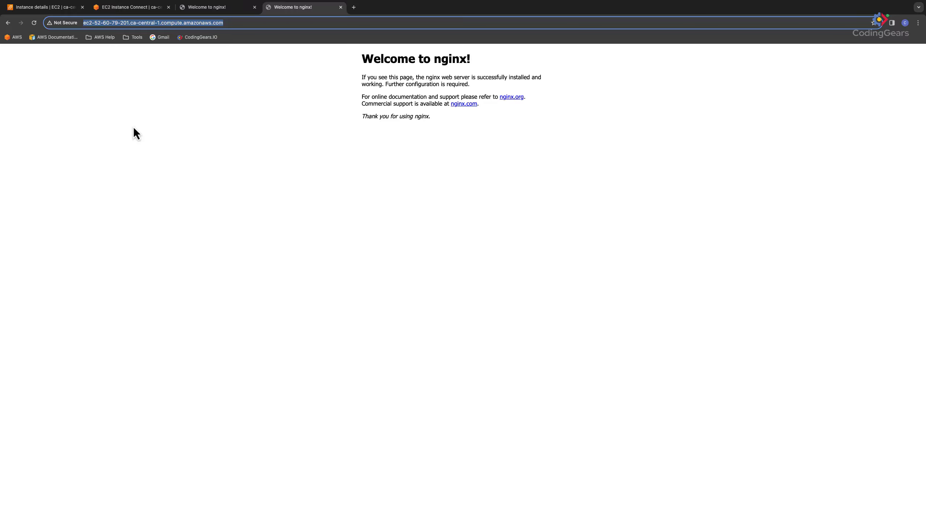
# - Return to the instances list, select Web1 and open the form for creating an image from it
pyautogui.click(51, 7)
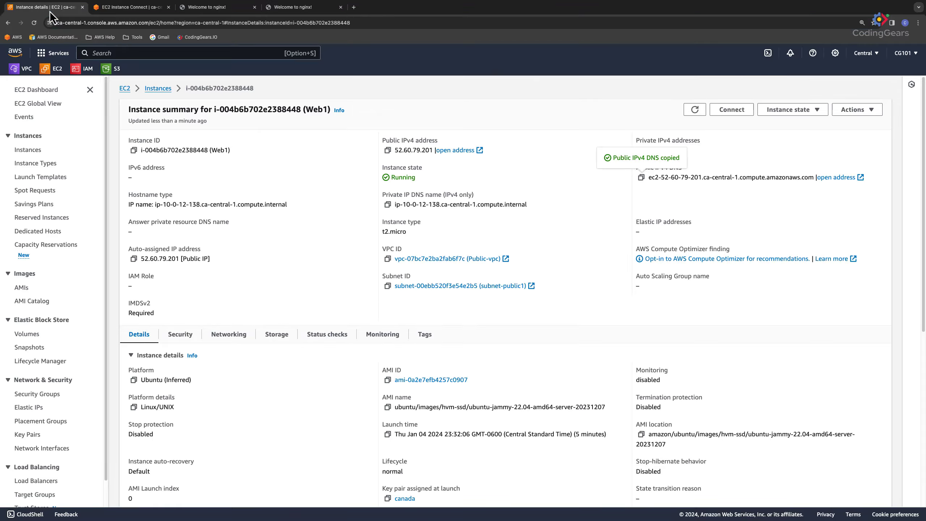
pyautogui.click(157, 88)
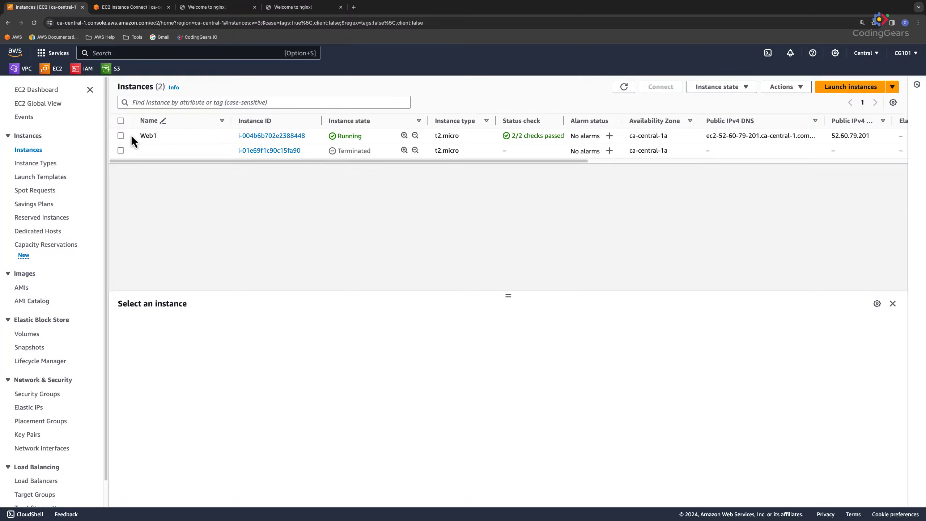
pyautogui.click(121, 135)
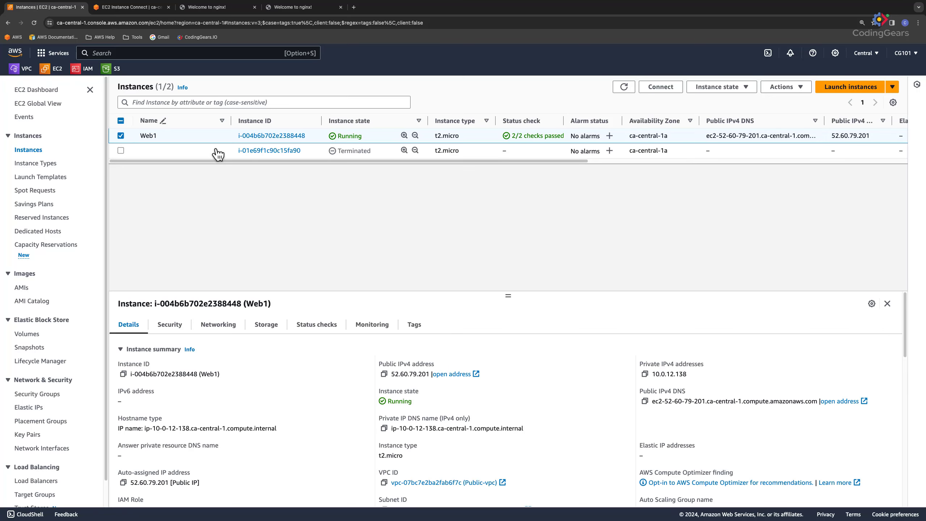
pyautogui.click(776, 92)
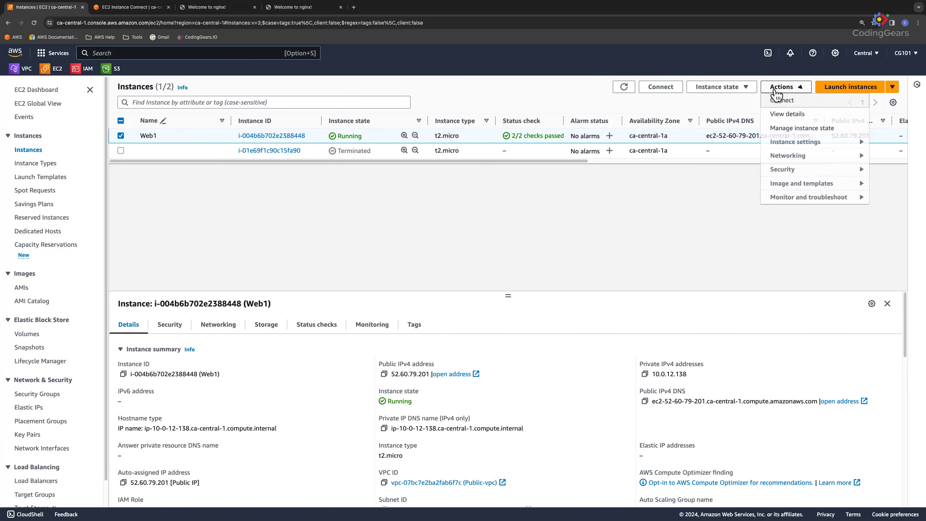
pyautogui.click(791, 189)
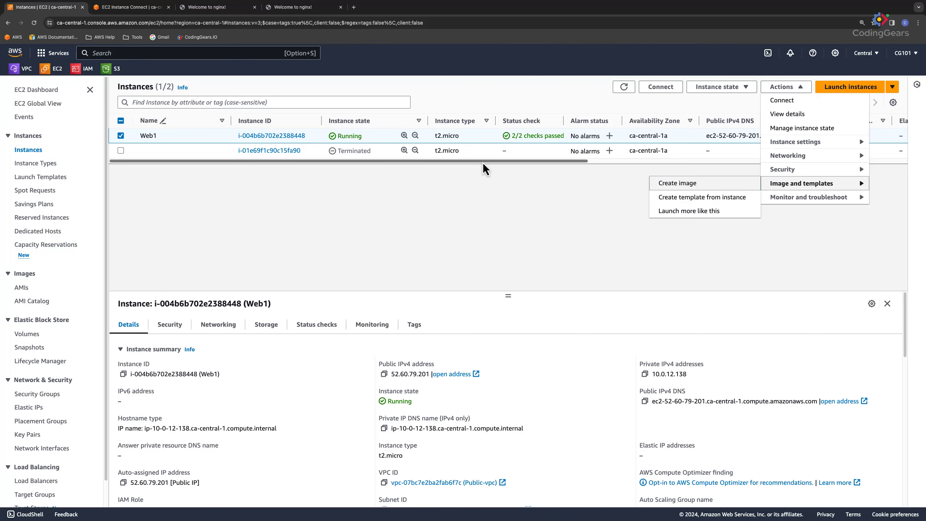
pyautogui.click(679, 183)
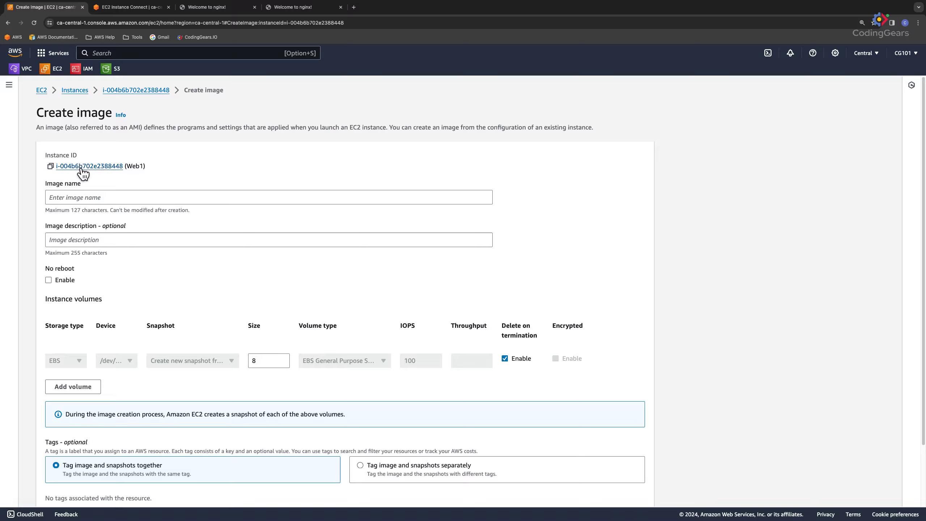
# - Enter "My-NGNIX-AMI" as both the image name and the image description, and check the volume size
pyautogui.click(150, 197)
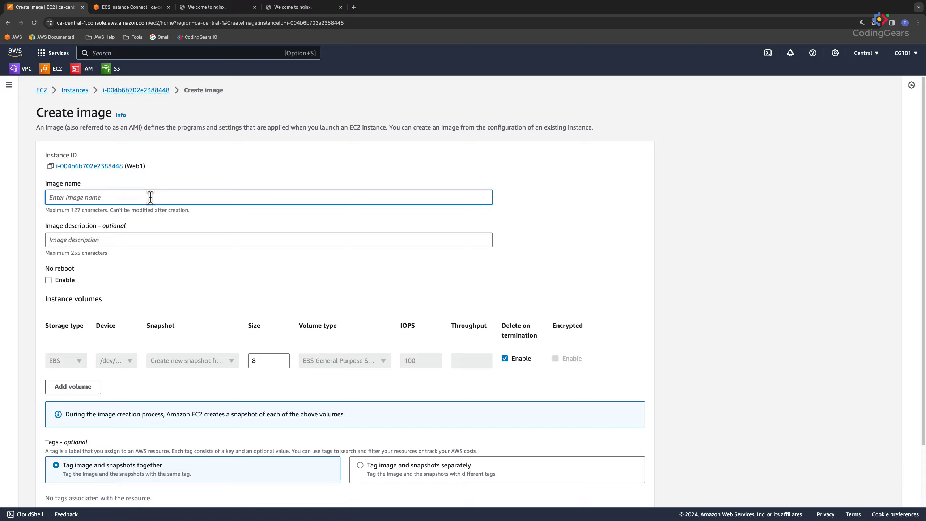
pyautogui.write('My-NGNIX-AMI')
pyautogui.moveTo(96, 197); pyautogui.dragTo(31, 200)
pyautogui.click(71, 235)
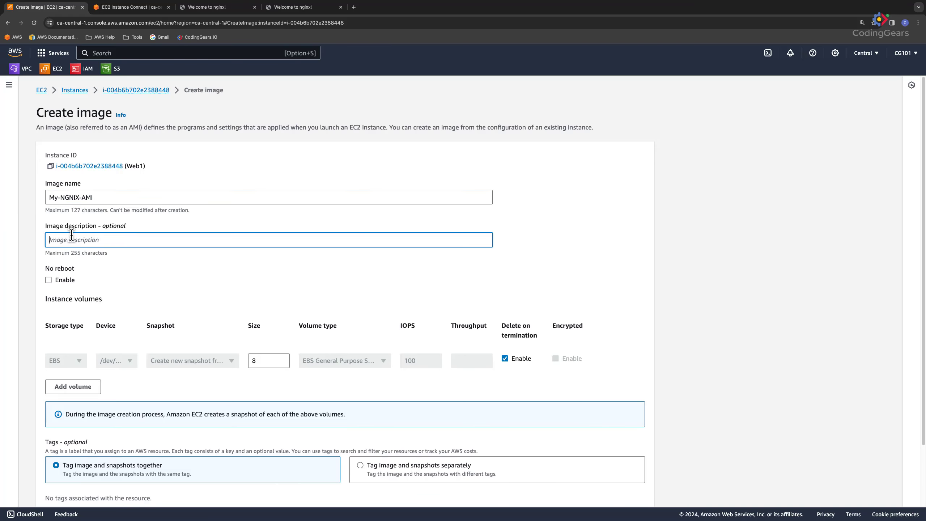
pyautogui.scroll(-3, 161, 293)
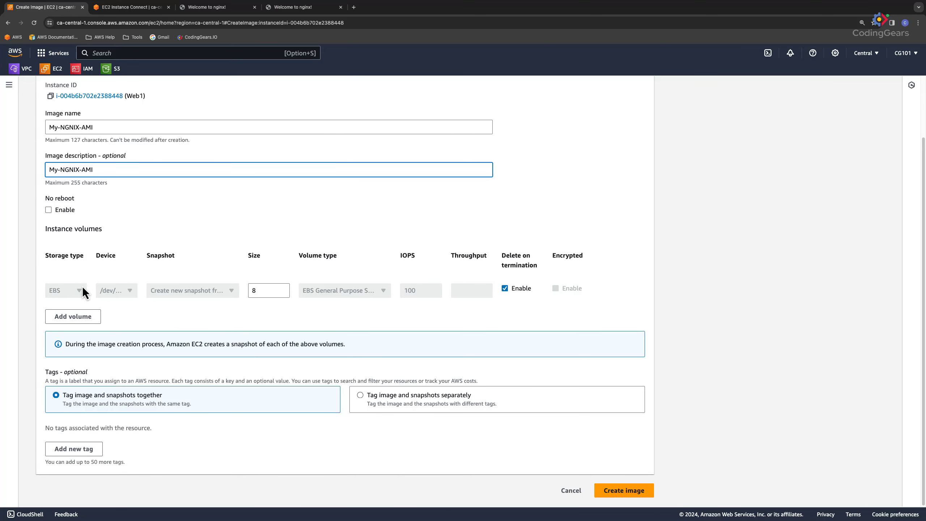
pyautogui.click(253, 292)
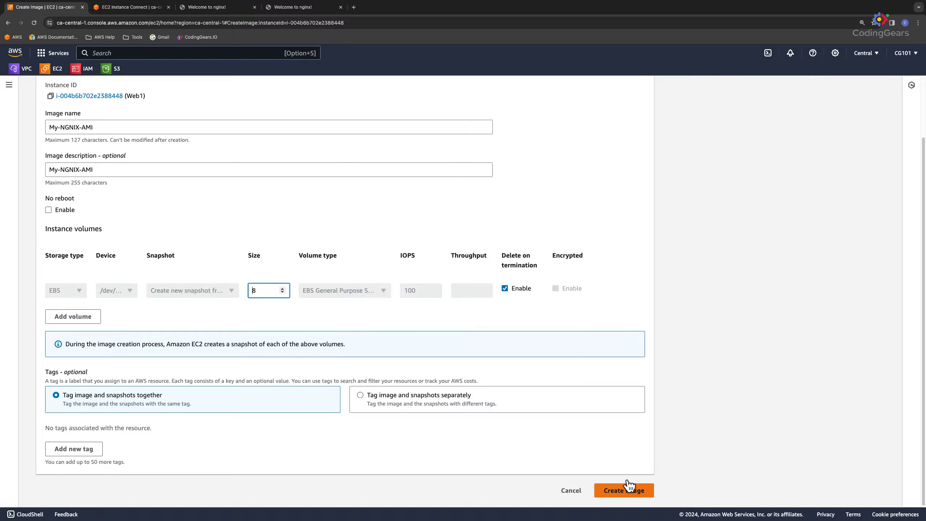
# - Open the AMIs page in a separate browser tab and examine the region's existing AMIs, volumes and snapshots
pyautogui.click(133, 8)
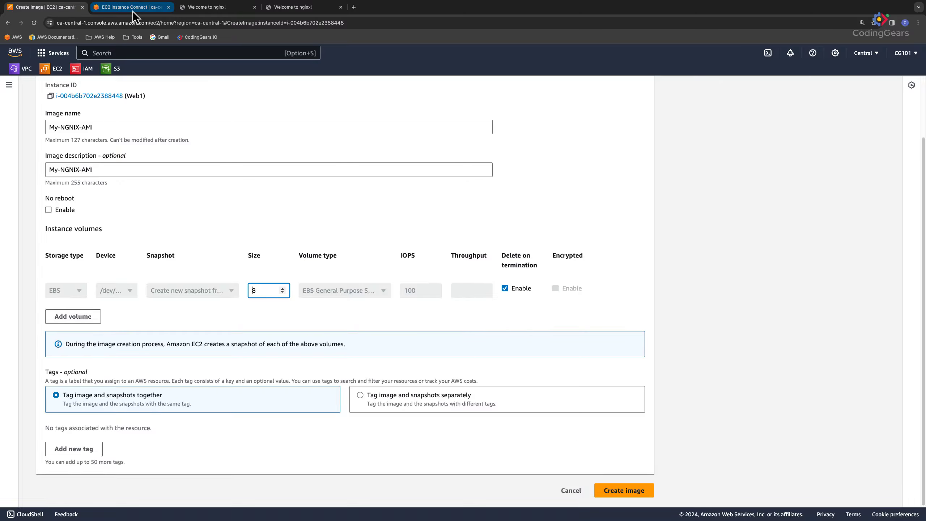
pyautogui.click(59, 7)
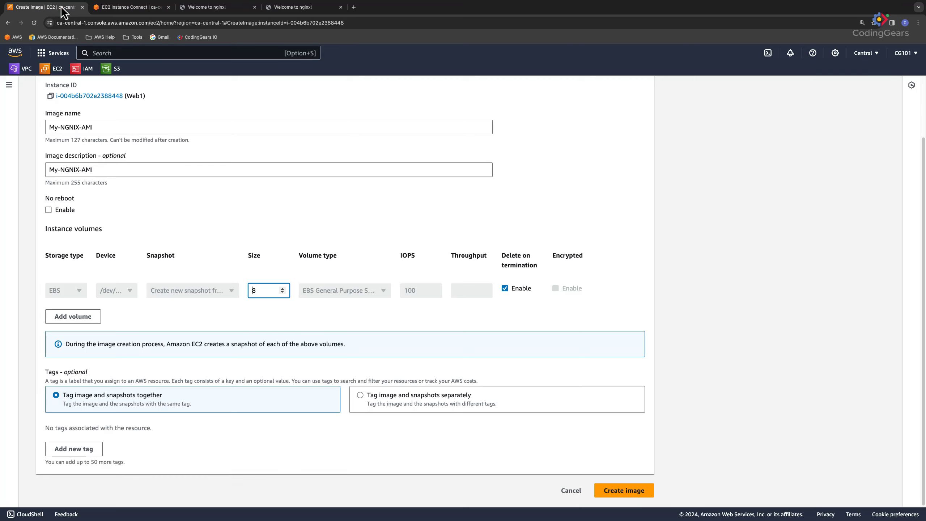
pyautogui.click(8, 94)
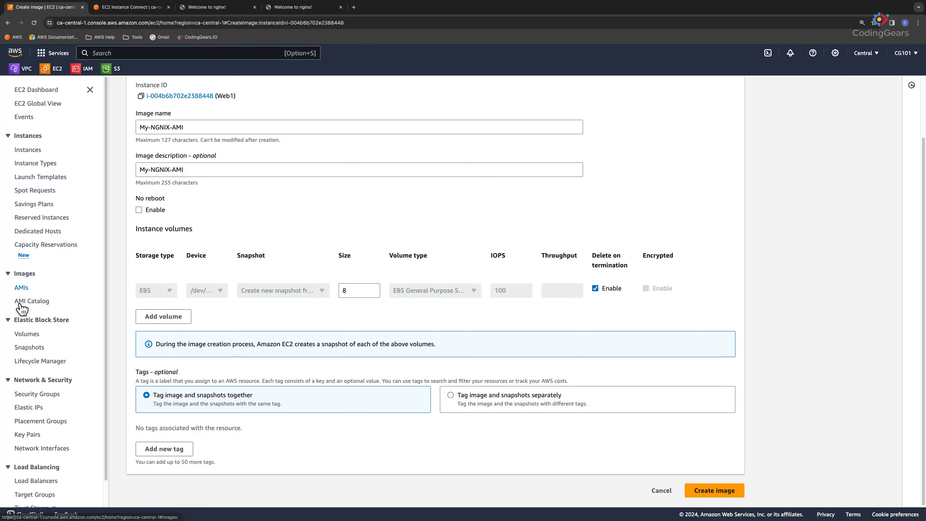
pyautogui.rightClick(22, 289)
pyautogui.click(30, 292)
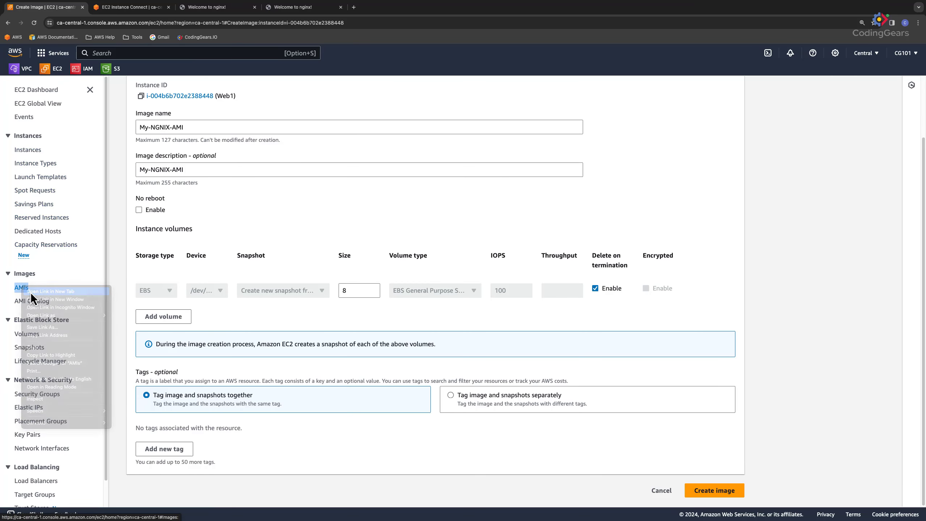
pyautogui.click(125, 9)
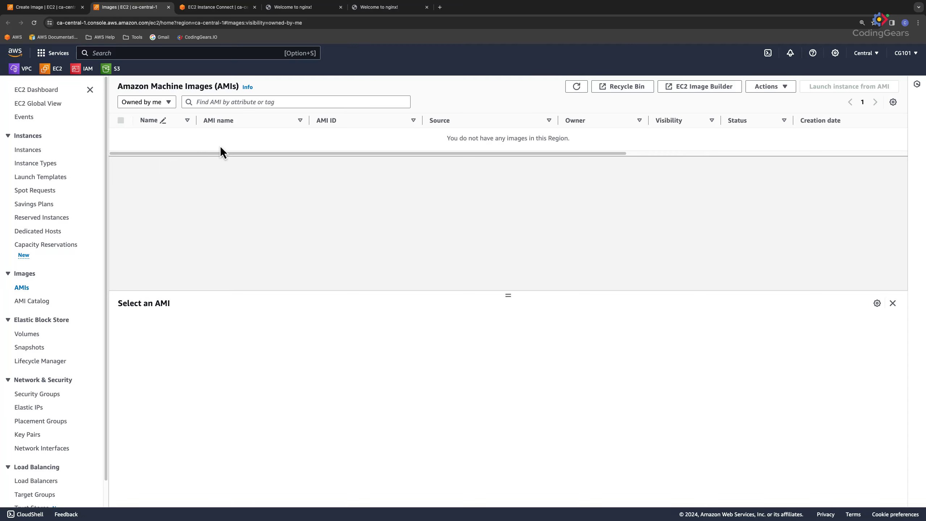
pyautogui.click(34, 334)
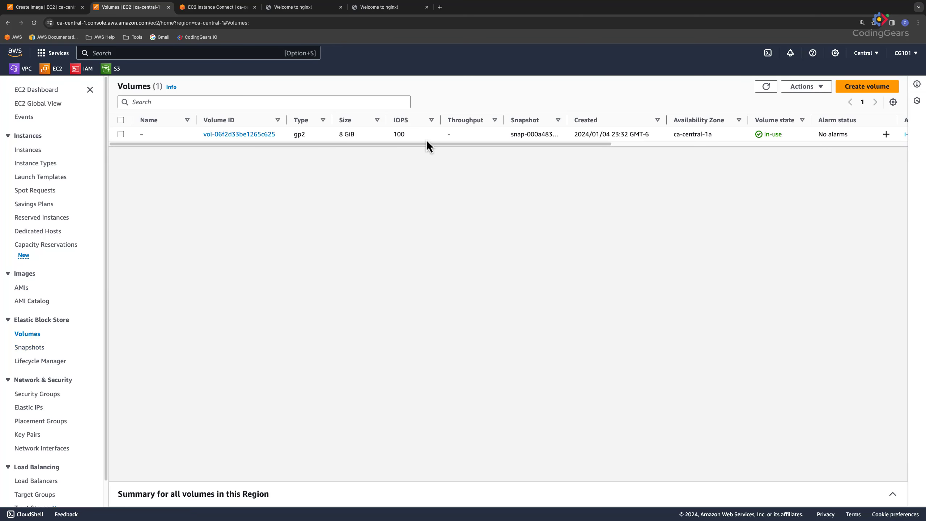
pyautogui.click(33, 347)
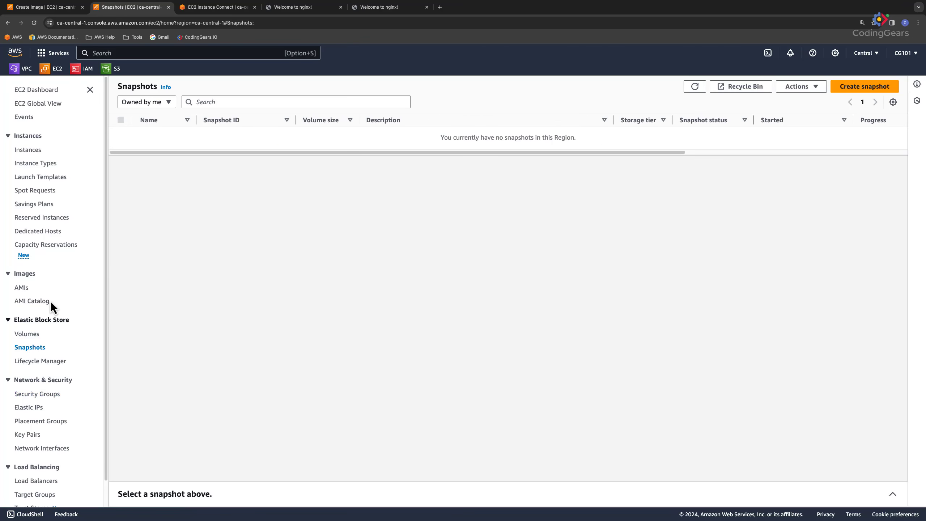
pyautogui.click(37, 336)
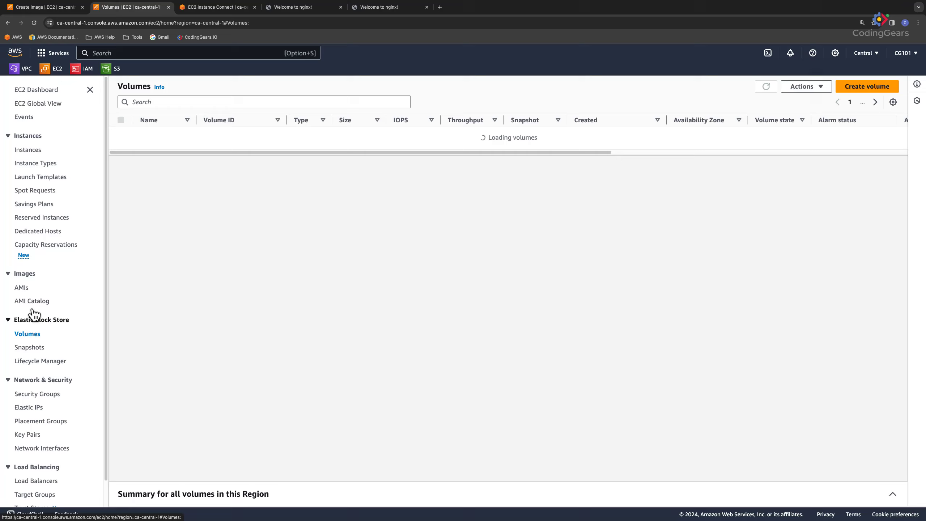
pyautogui.click(25, 289)
# - Return to the image form and create the image My-NGNIX-AMI from Web1
pyautogui.click(44, 7)
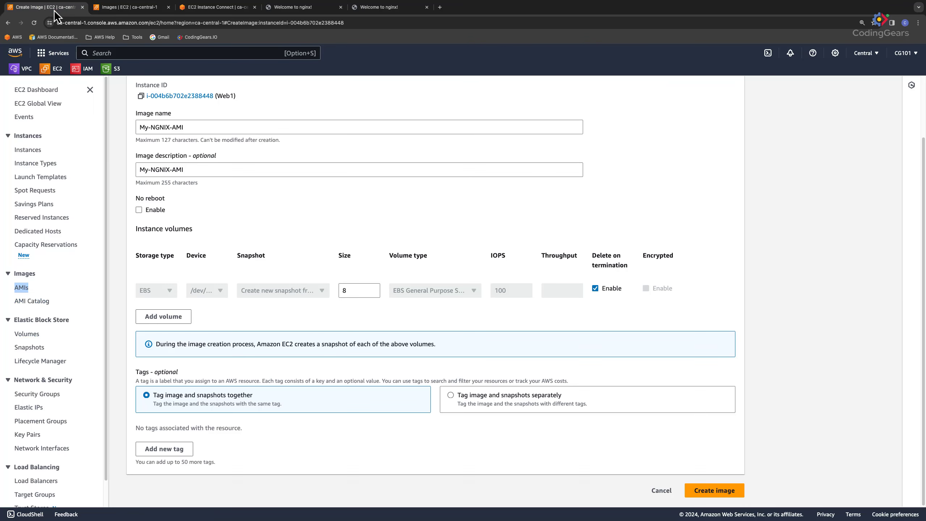
pyautogui.click(710, 490)
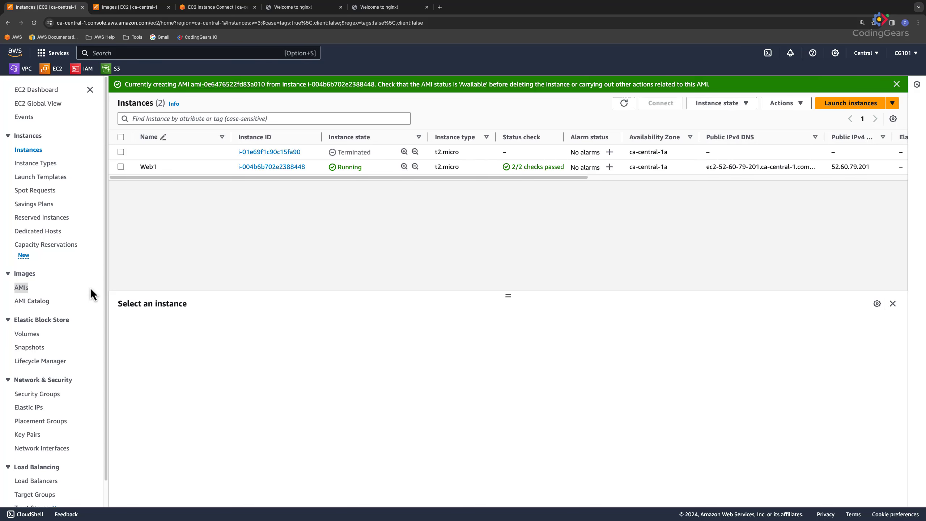
# - Open the list of owned AMIs and reload it to check the status of My-NGNIX-AMI
pyautogui.click(21, 288)
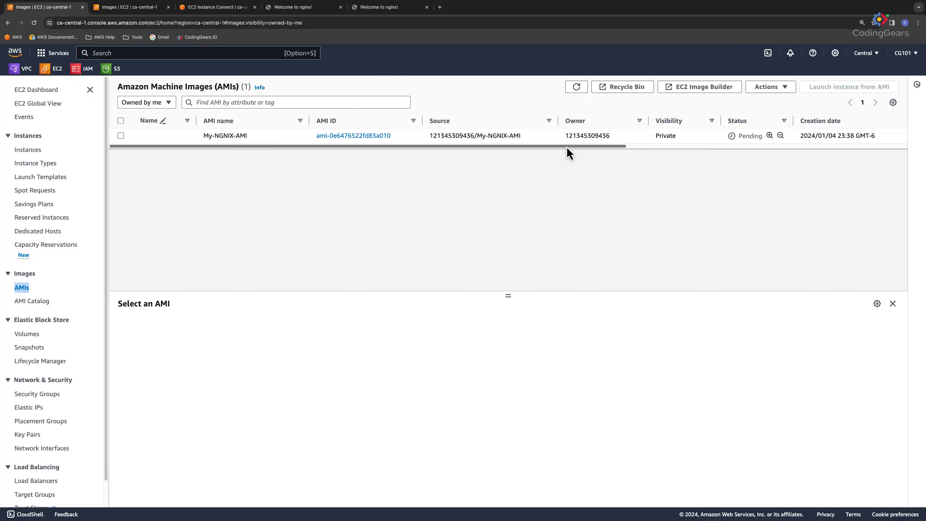
pyautogui.moveTo(566, 146); pyautogui.dragTo(608, 152)
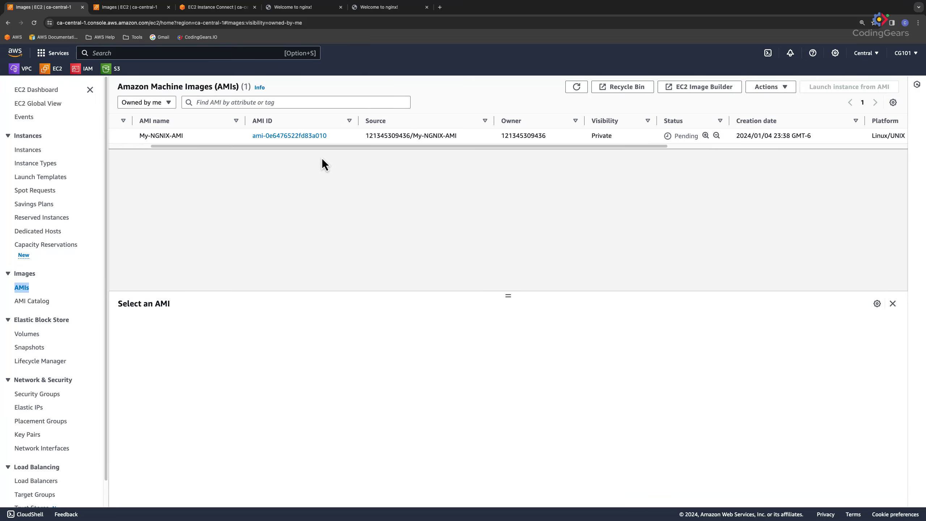
pyautogui.click(35, 24)
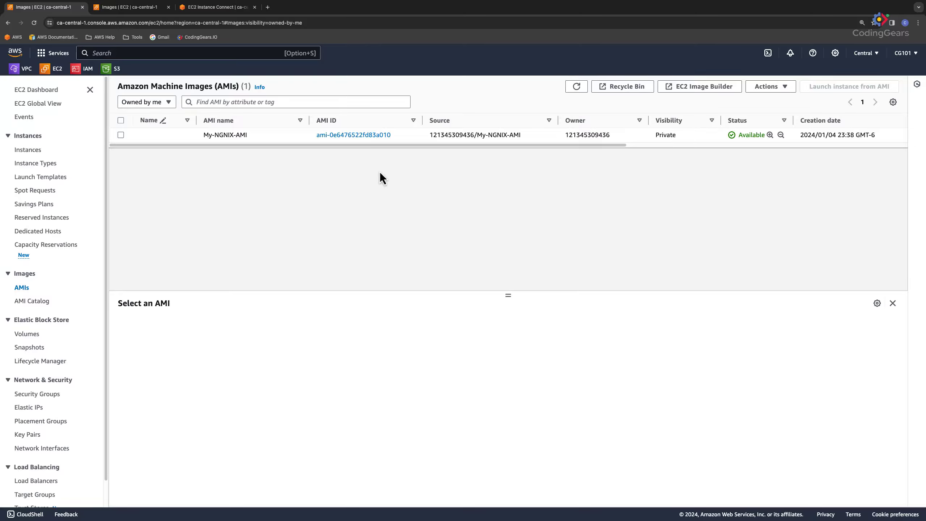
# - Check the snapshots list, return to the AMIs and open the storage details of My-NGNIX-AMI
pyautogui.click(32, 346)
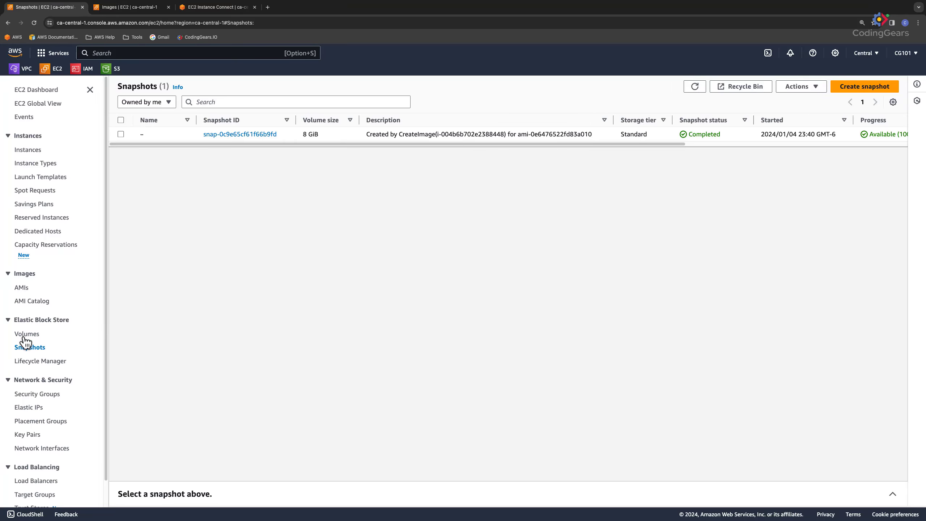
pyautogui.click(21, 287)
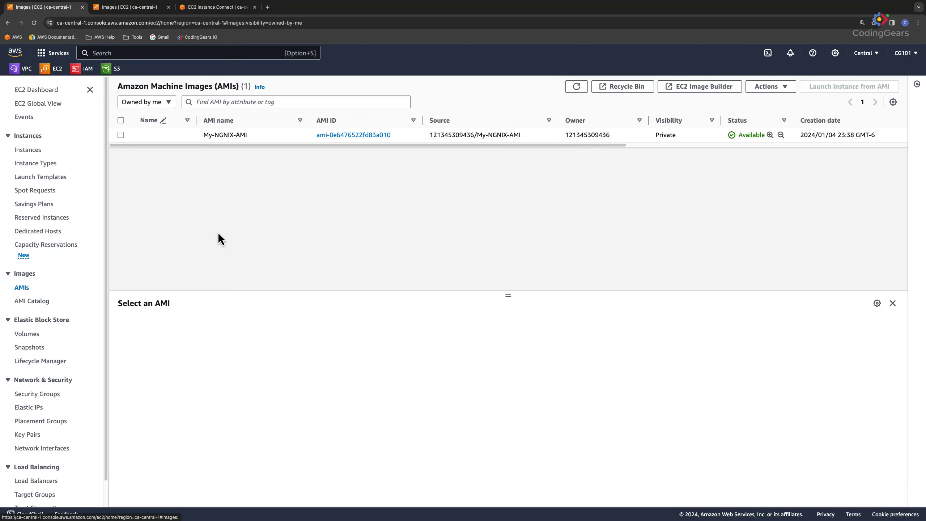
pyautogui.click(342, 139)
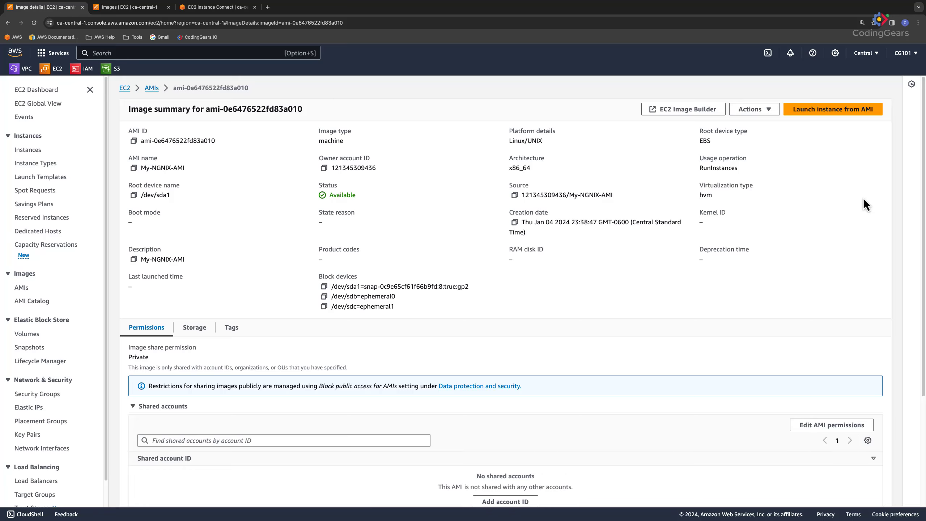
pyautogui.click(193, 329)
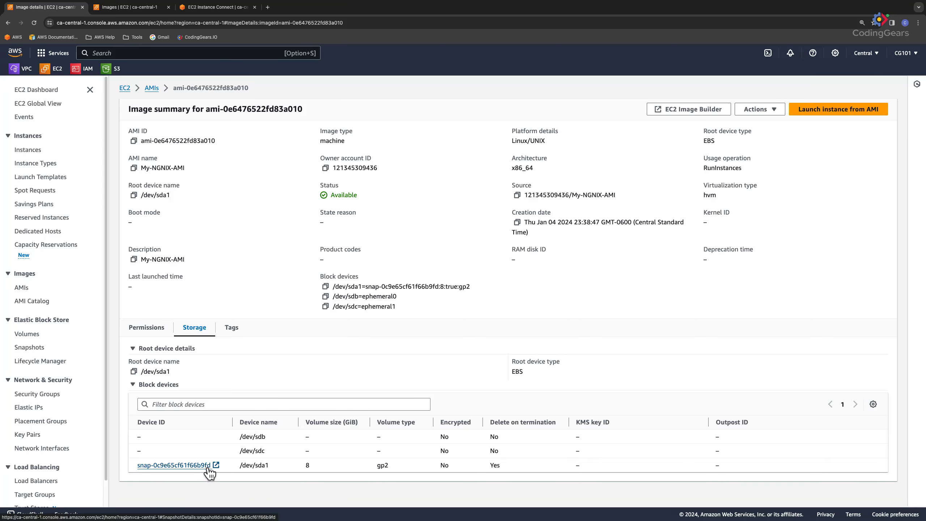
# - Open the snapshots list in a separate browser tab, examine the AMI's snapshot and return to the image details
pyautogui.rightClick(34, 347)
pyautogui.click(46, 349)
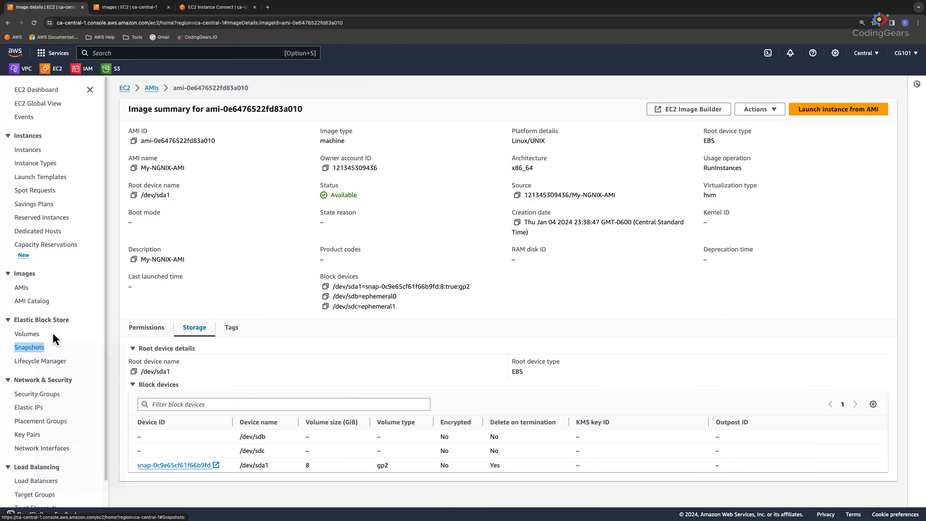
pyautogui.click(132, 8)
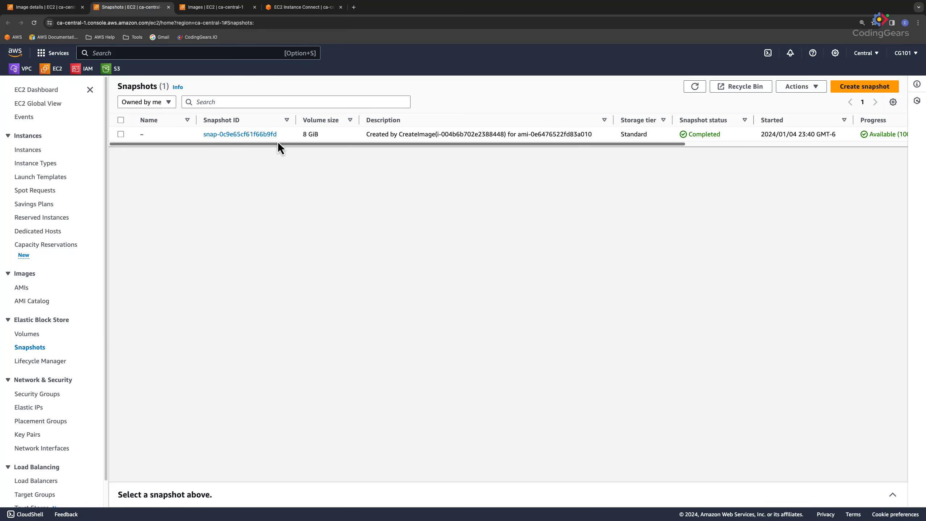
pyautogui.click(64, 8)
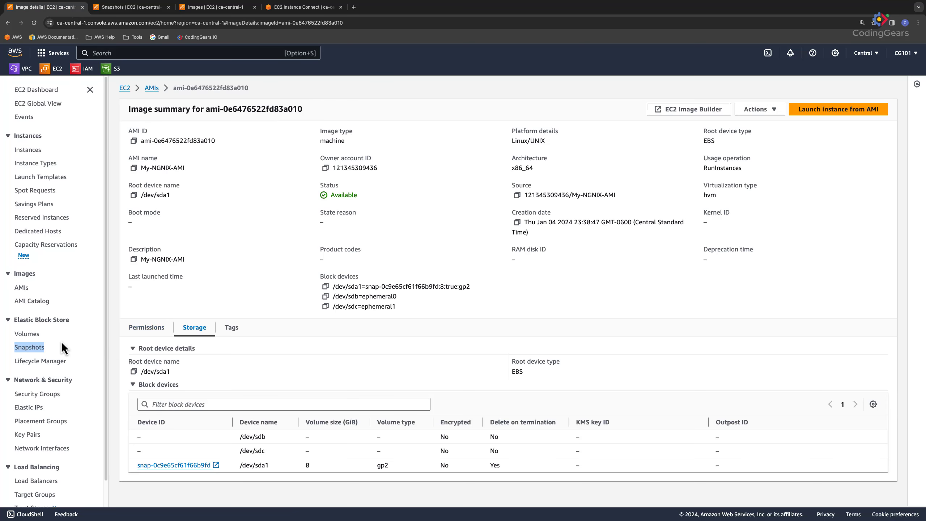
# - Compare the AMIs and snapshots lists, and open the snapshot linked to /dev/sda1 from the storage details of My-NGNIX-AMI
pyautogui.click(21, 287)
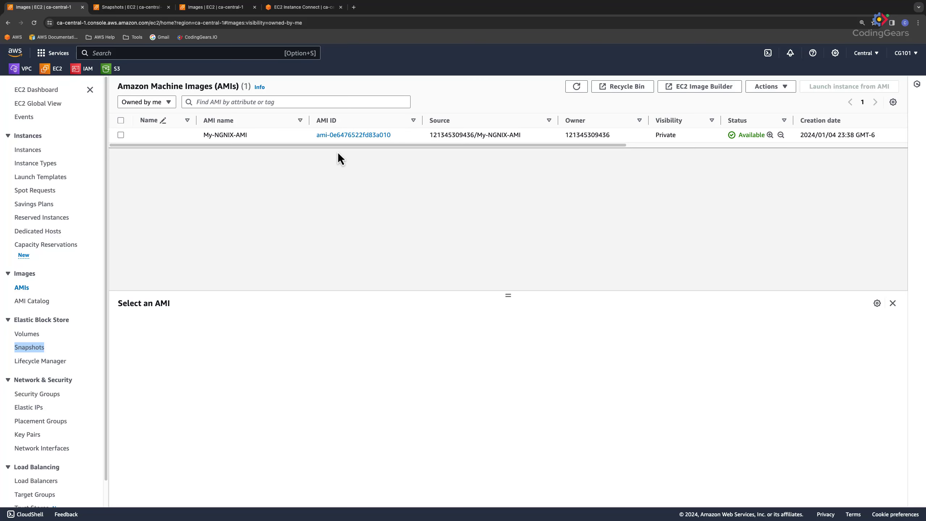
pyautogui.click(35, 348)
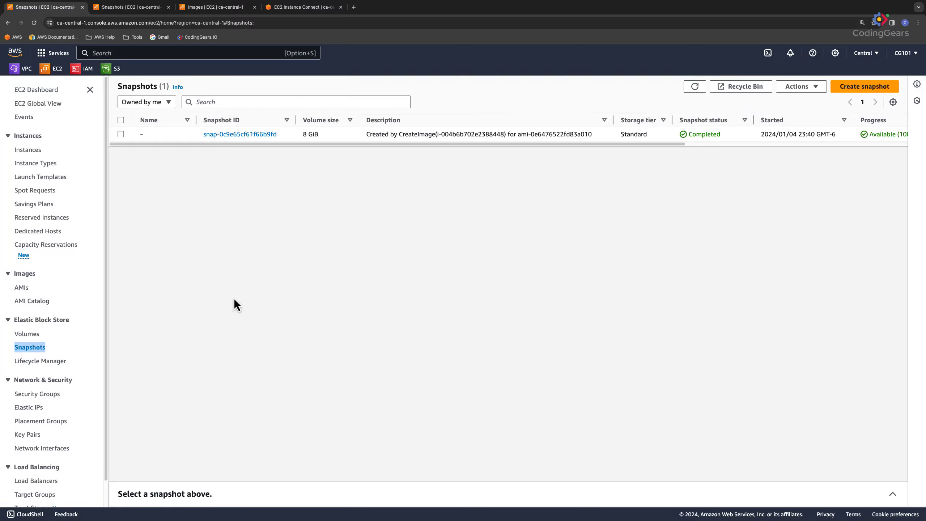
pyautogui.click(21, 287)
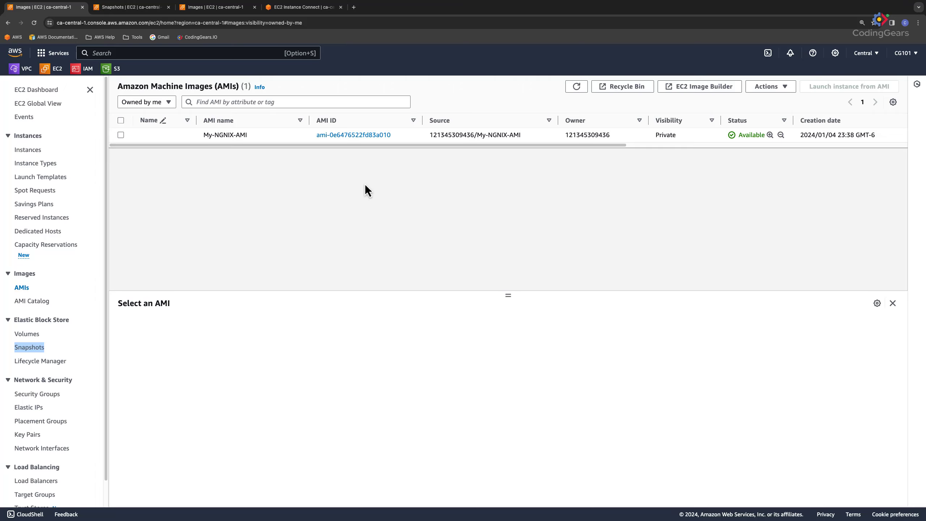
pyautogui.click(353, 135)
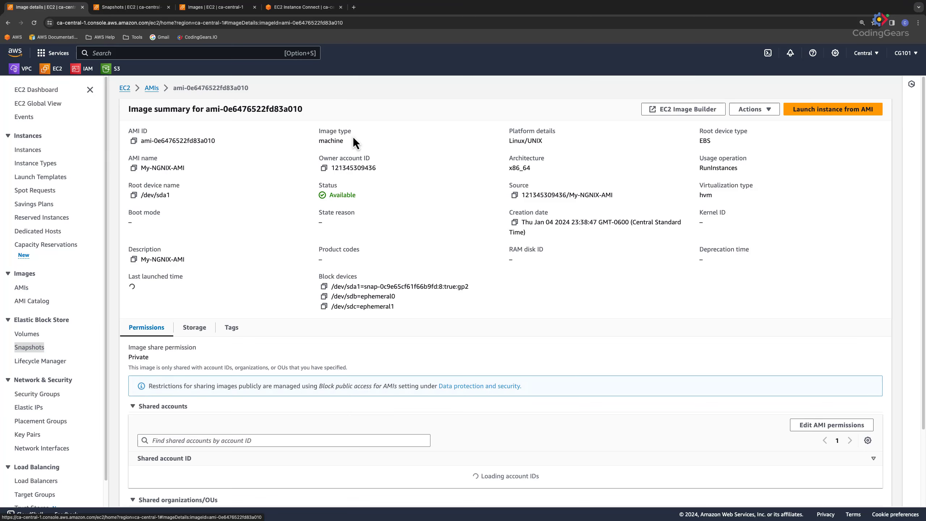
pyautogui.click(195, 328)
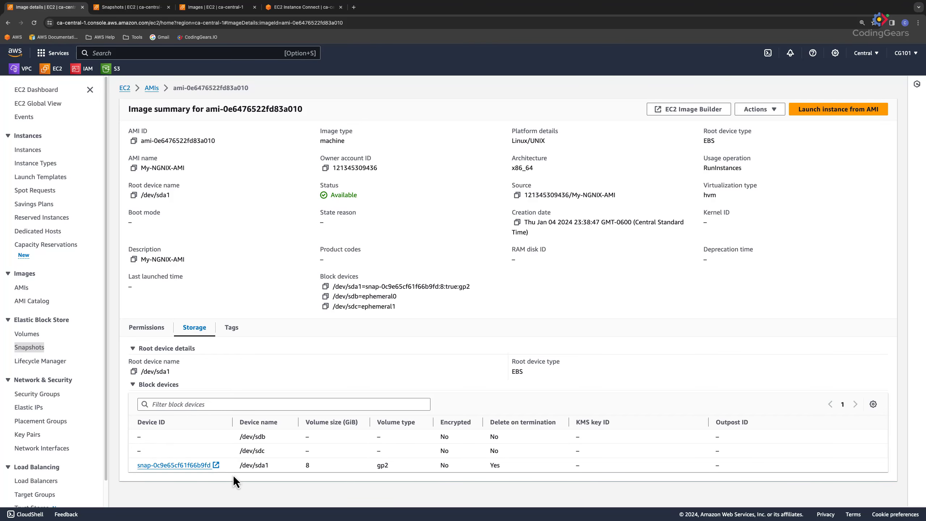
pyautogui.click(200, 465)
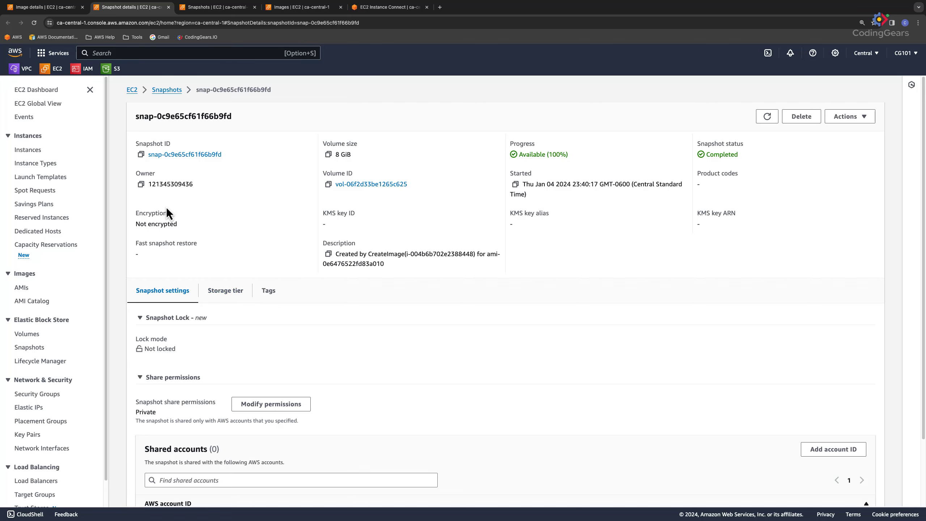
# - List the running instances from the EC2 dashboard, select Web1 and stop it
pyautogui.click(36, 90)
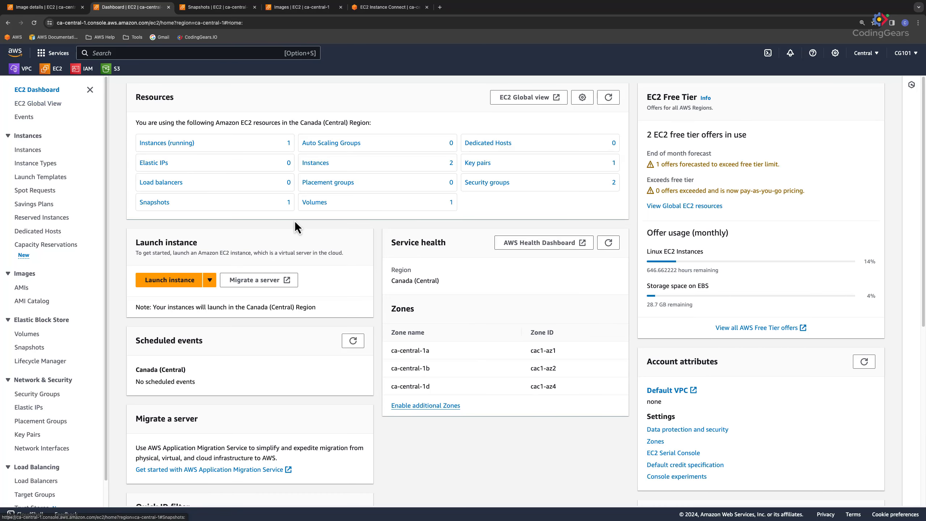
pyautogui.click(182, 143)
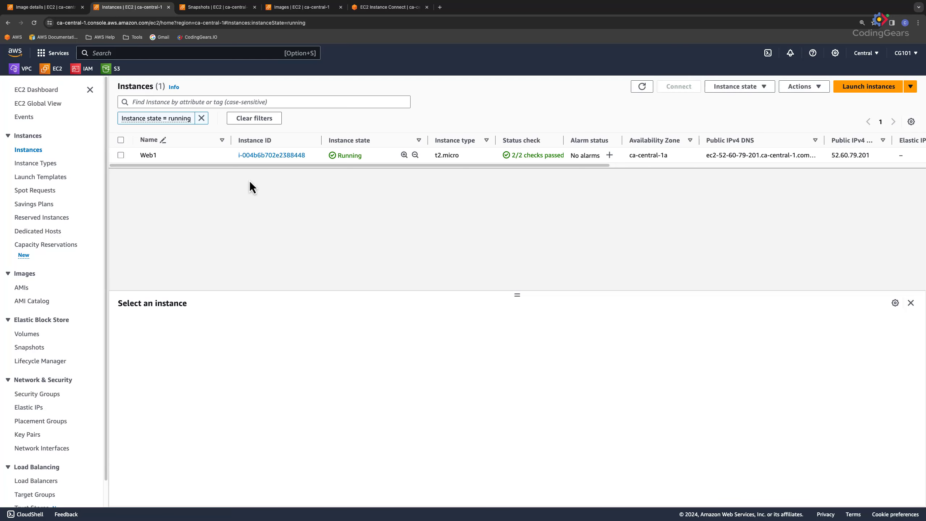
pyautogui.click(120, 155)
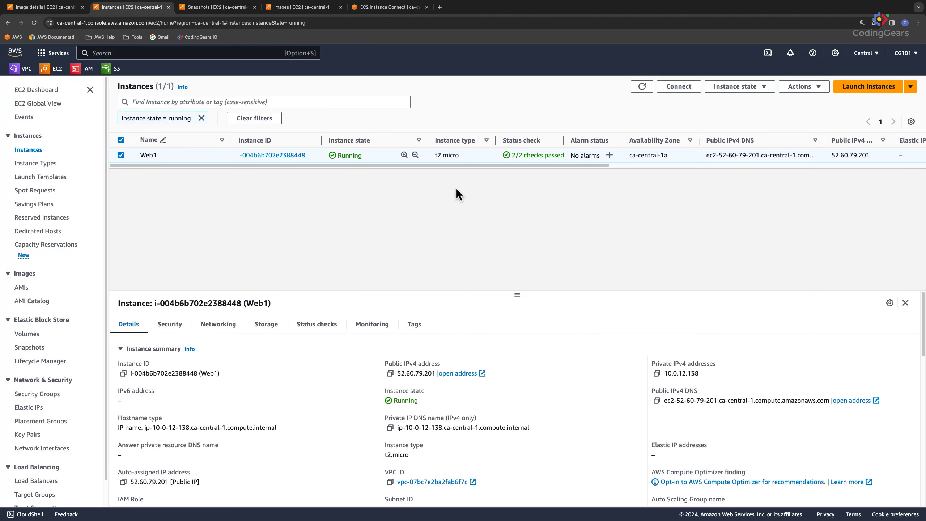
pyautogui.click(800, 86)
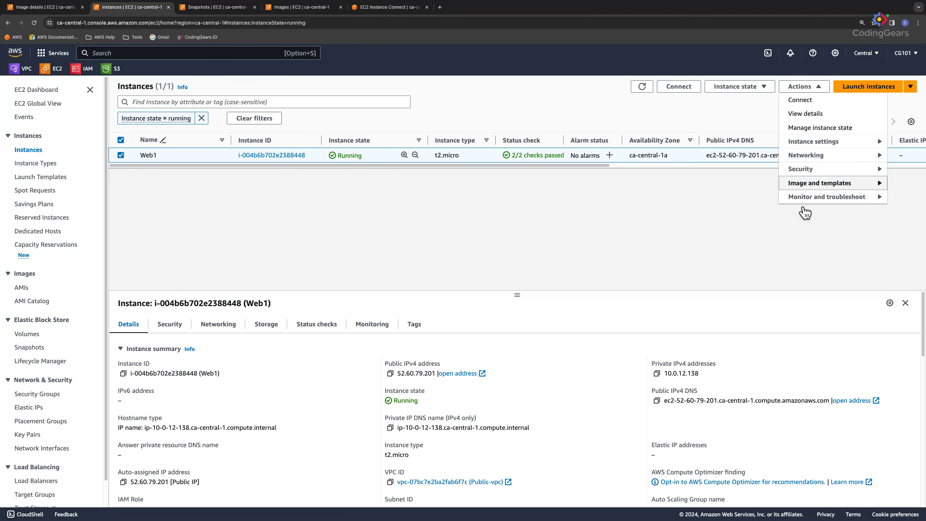
pyautogui.click(761, 87)
pyautogui.click(733, 100)
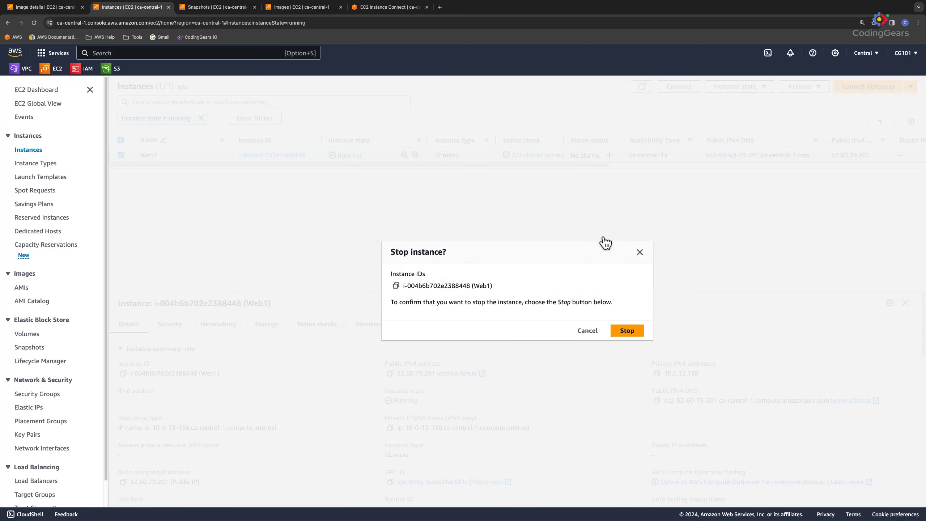
pyautogui.click(627, 330)
# - Check Web1's state in the instances list, reload the list and remove the running-state filter
pyautogui.click(647, 183)
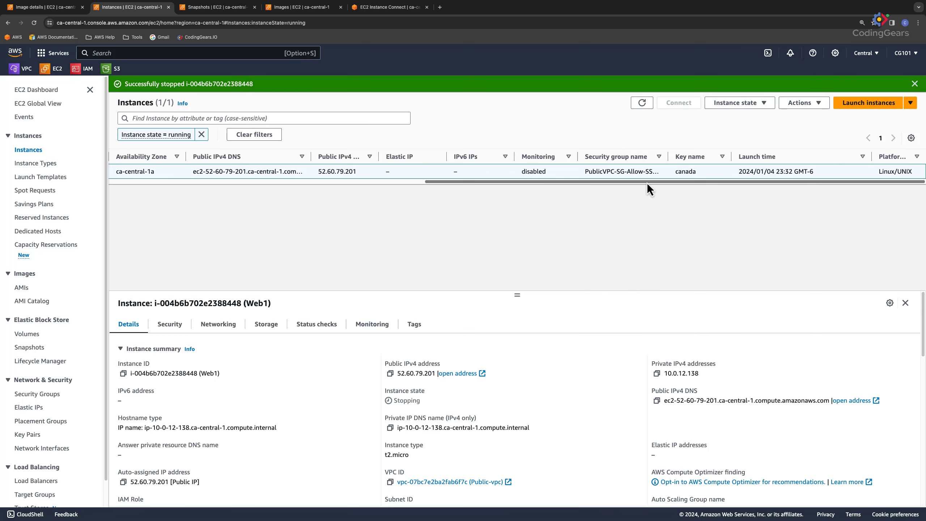
pyautogui.moveTo(603, 182); pyautogui.dragTo(289, 181)
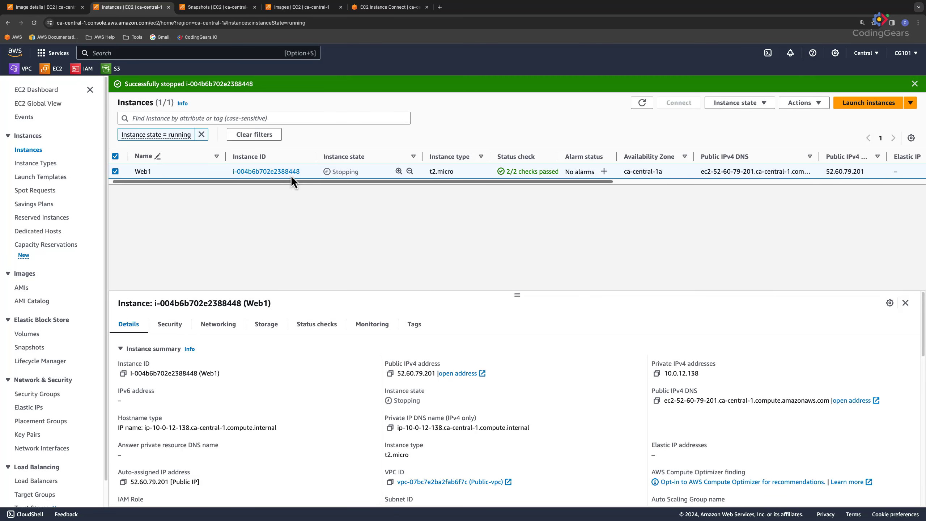
pyautogui.click(34, 23)
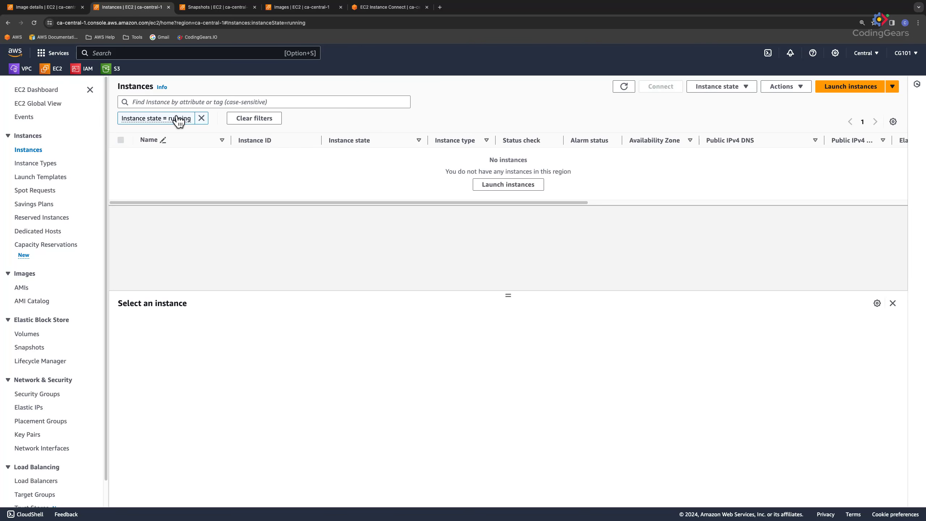
pyautogui.click(201, 118)
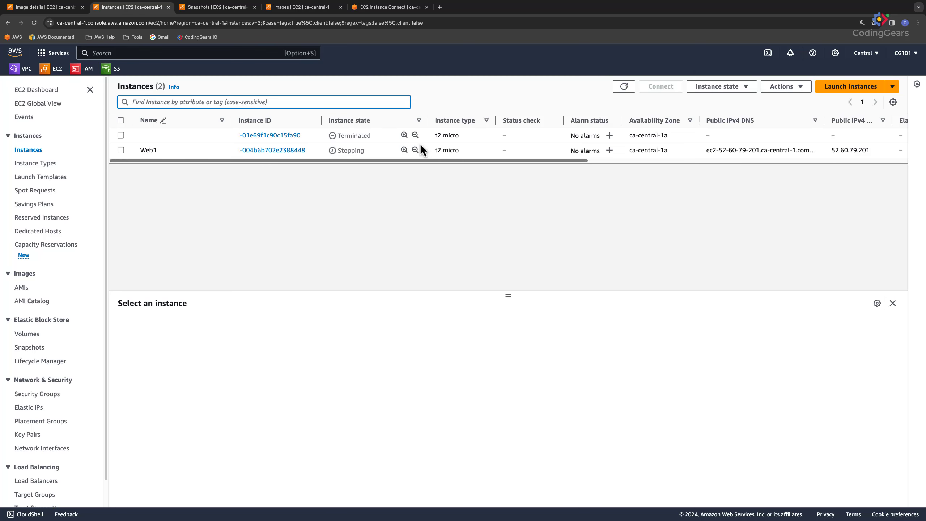
# - Start launching a new instance and name it Web2
pyautogui.click(857, 90)
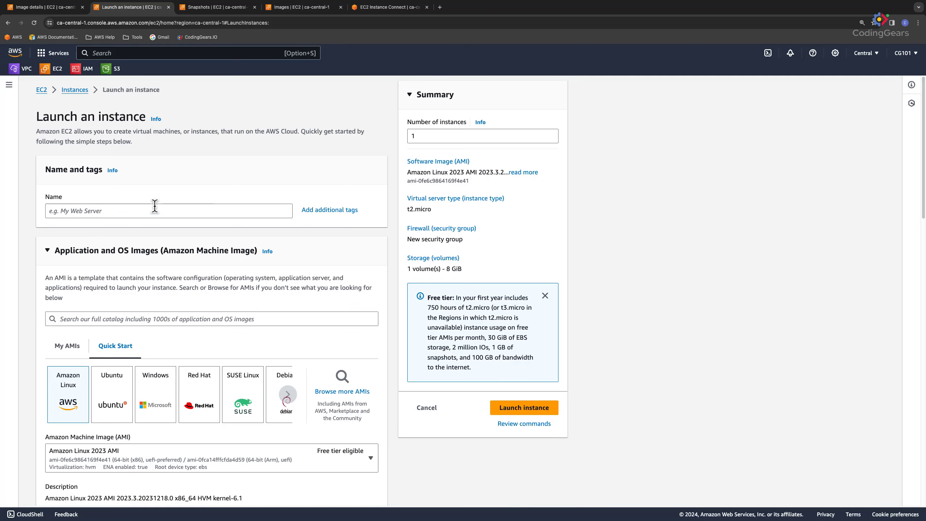
pyautogui.click(151, 210)
pyautogui.write('Web2')
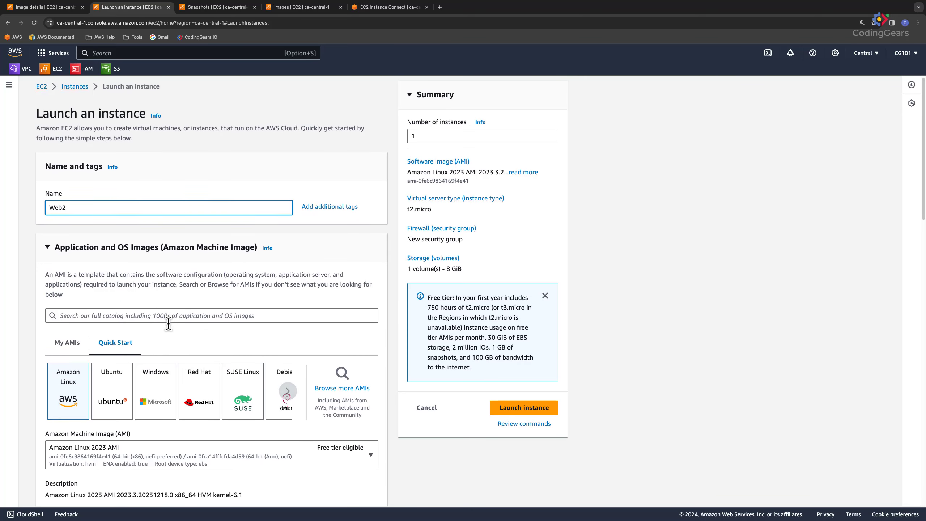
# - Choose the self-owned image My-NGNIX-AMI as the machine image for Web2
pyautogui.scroll(-2, 146, 285)
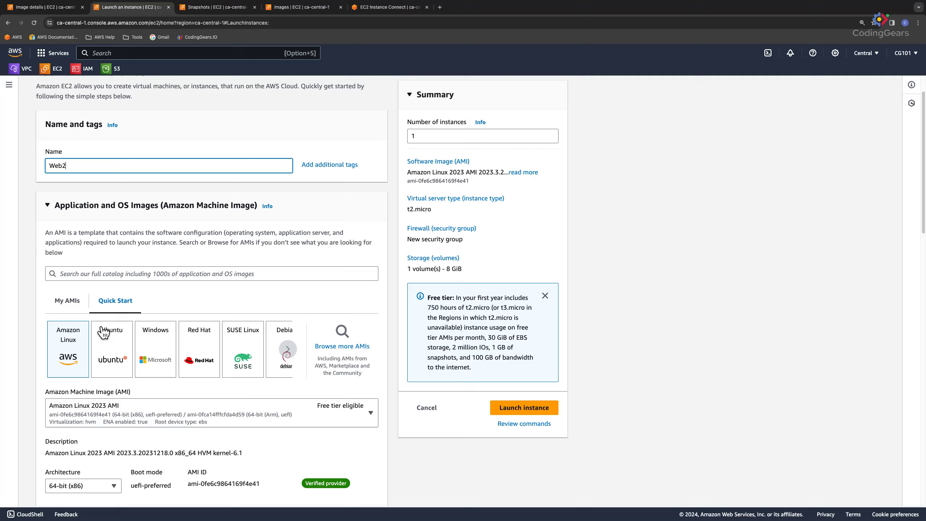
pyautogui.click(118, 353)
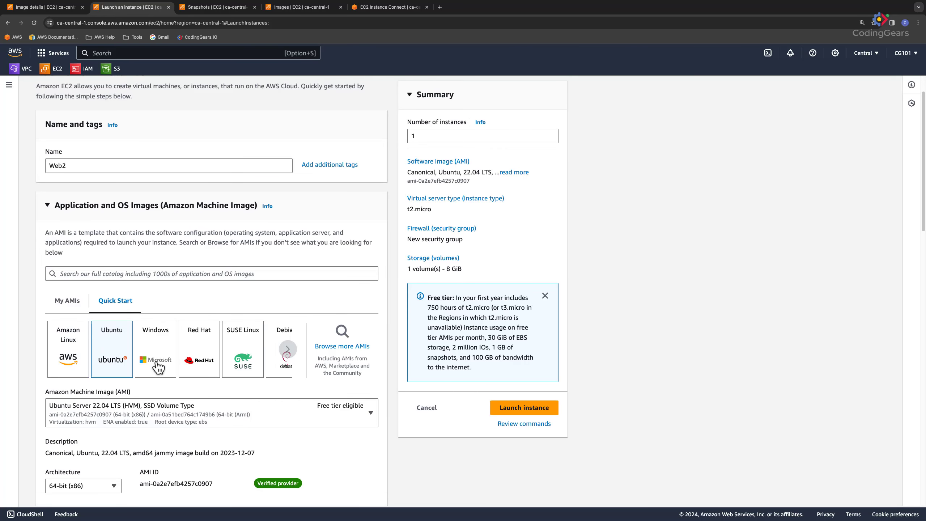
pyautogui.click(68, 313)
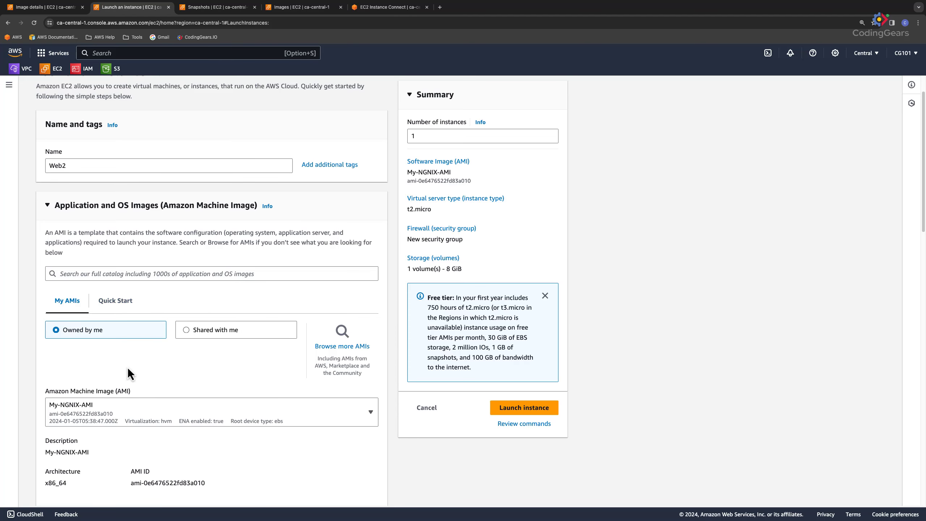
pyautogui.click(87, 417)
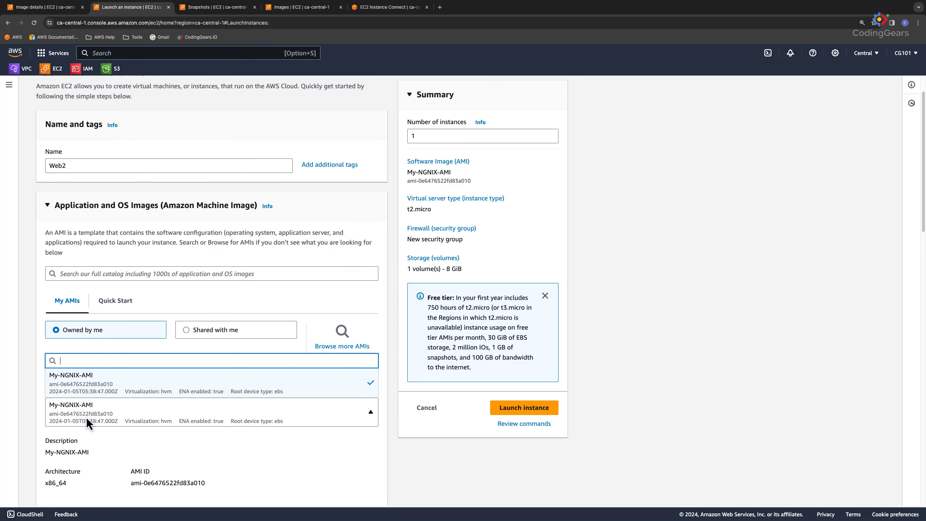
pyautogui.click(87, 417)
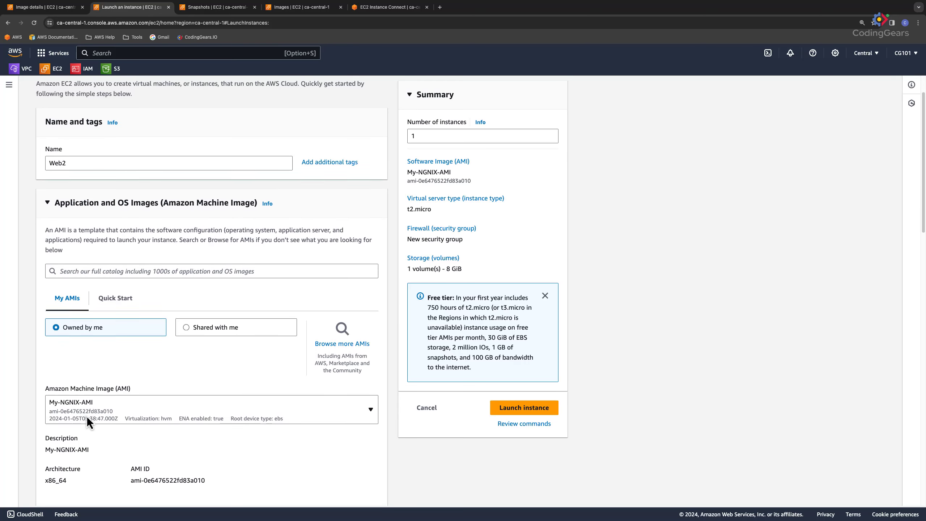
# - Select the existing key pair "canada" for logging in to Web2
pyautogui.scroll(-5, 96, 387)
pyautogui.scroll(-4, 95, 387)
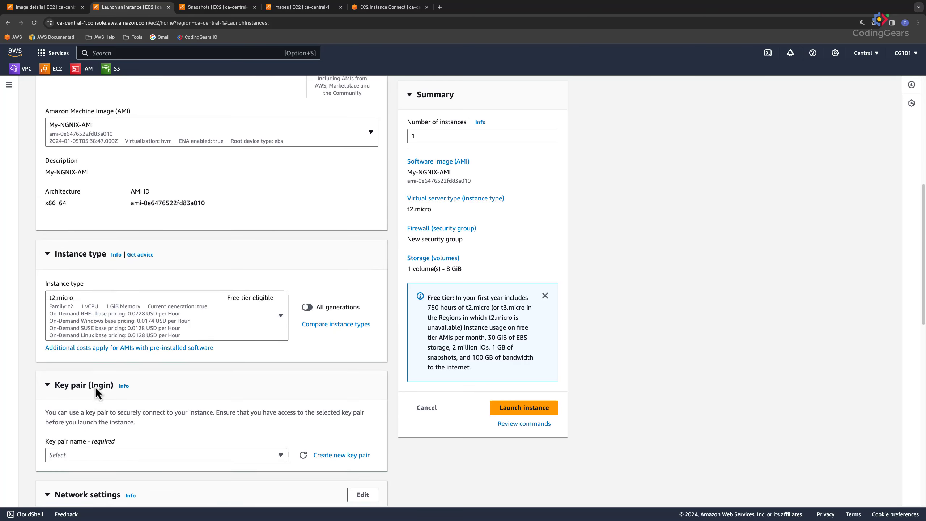
pyautogui.click(85, 440)
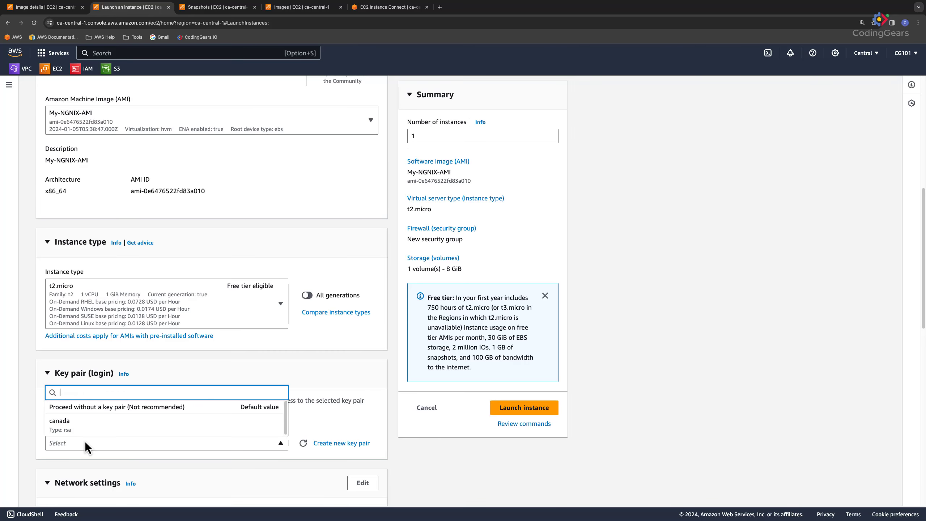
pyautogui.click(63, 426)
pyautogui.scroll(-9, 63, 425)
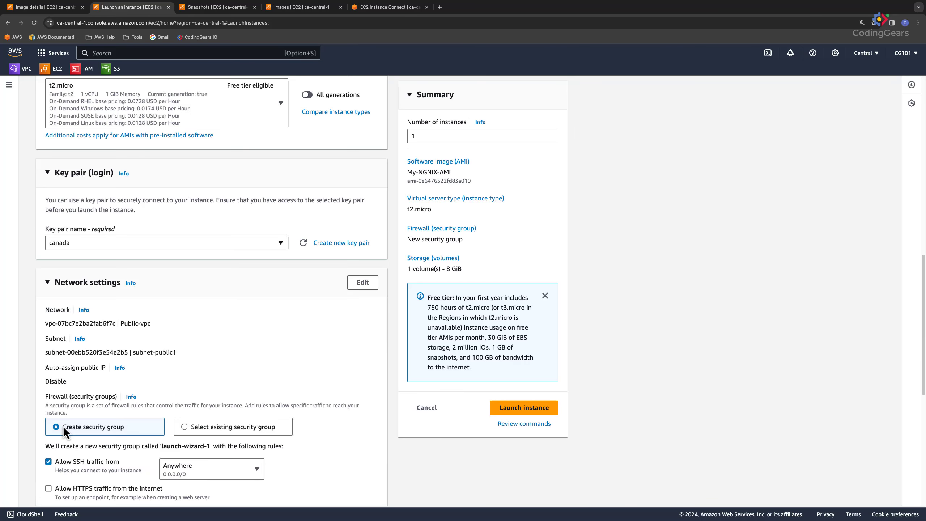
# - Assign the existing security group PublicVPC-SG-Allow-SSH-HTTP to the new instance Web2
pyautogui.scroll(2, 110, 183)
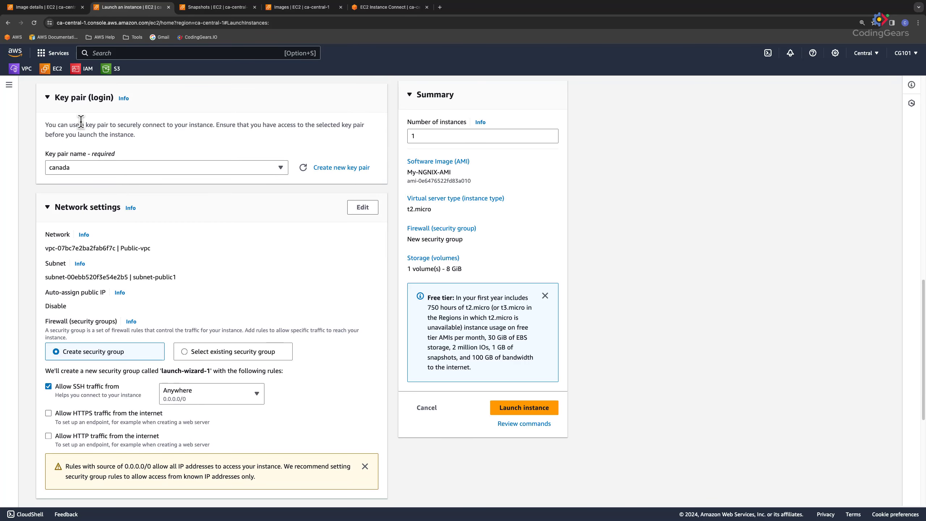
pyautogui.scroll(5, 83, 146)
pyautogui.scroll(-5, 120, 332)
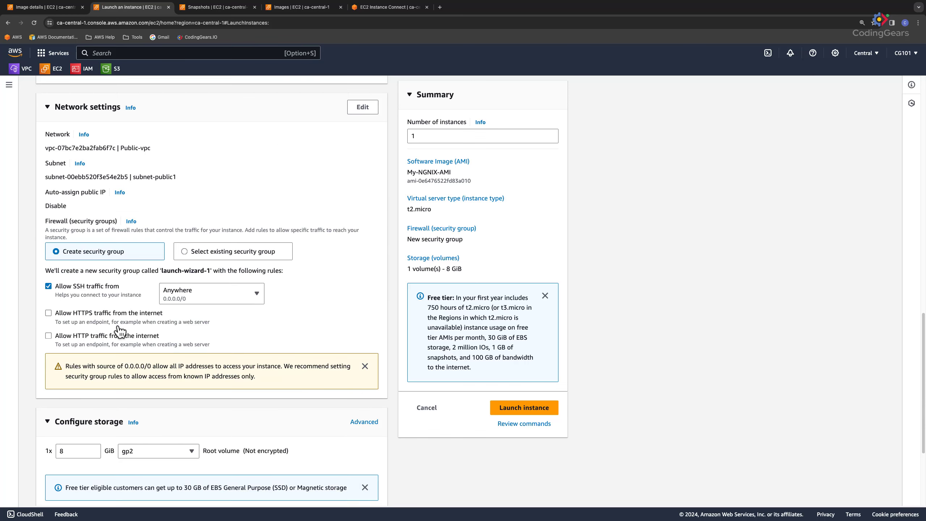
pyautogui.click(185, 250)
pyautogui.click(200, 285)
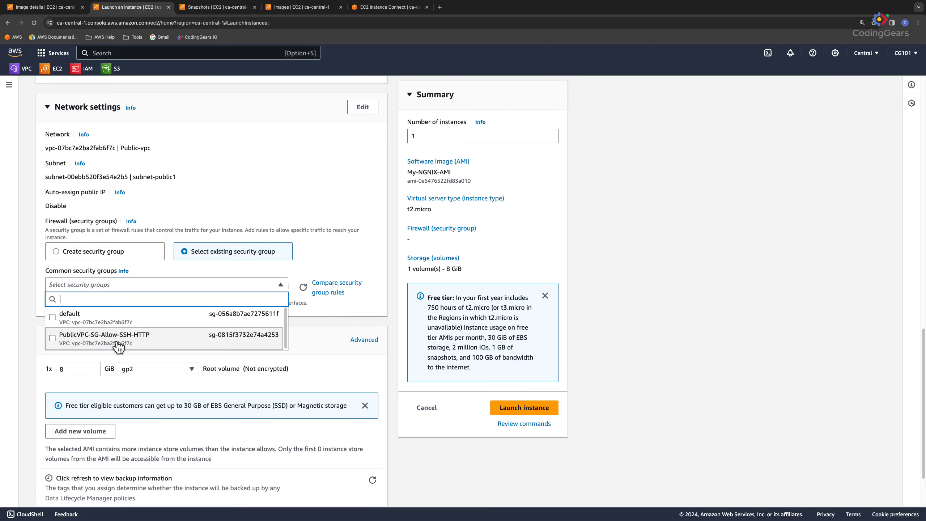
pyautogui.click(118, 345)
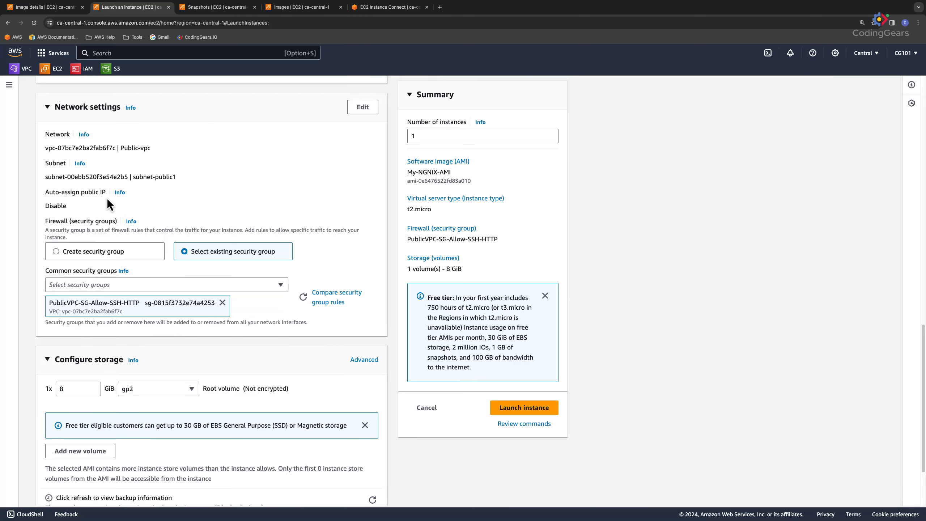
# - Enable auto-assignment of a public IP in Web2's network settings and launch the instance
pyautogui.scroll(1, 116, 203)
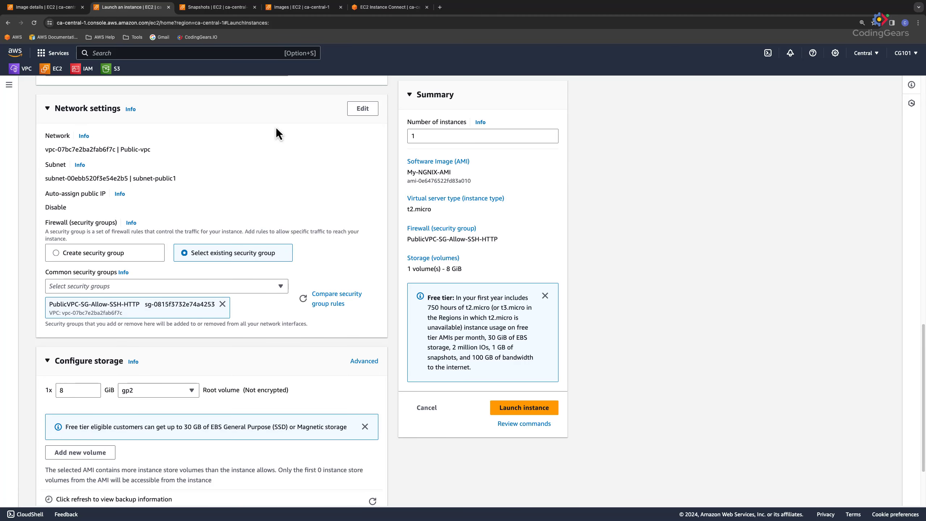
pyautogui.click(364, 109)
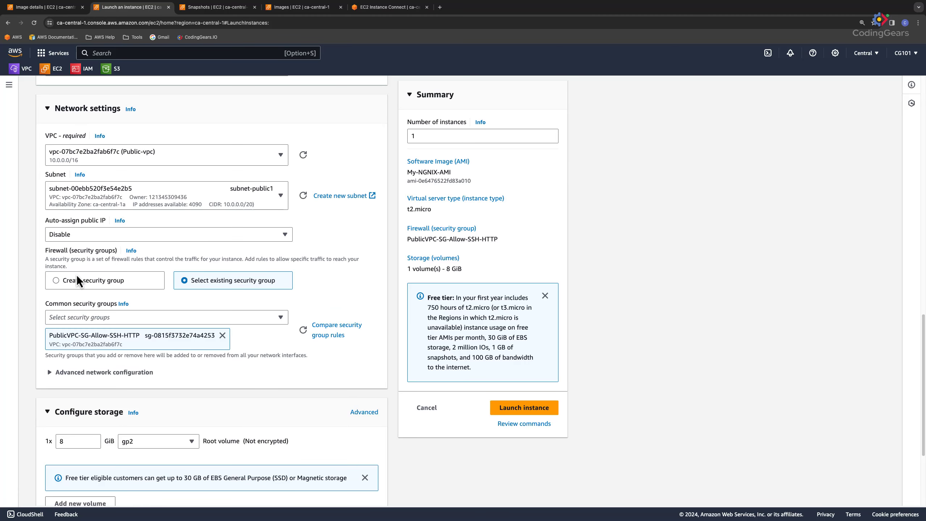
pyautogui.click(67, 237)
pyautogui.click(66, 252)
pyautogui.scroll(-4, 255, 302)
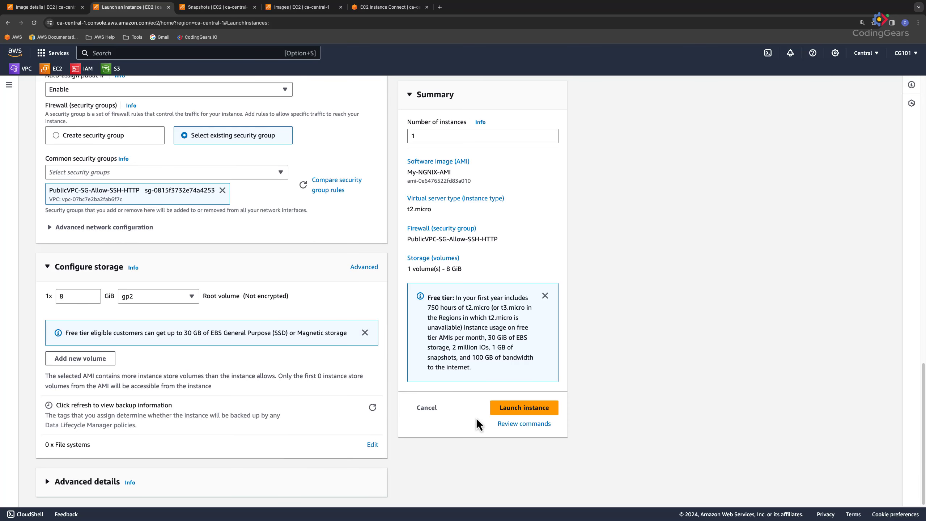
pyautogui.click(513, 410)
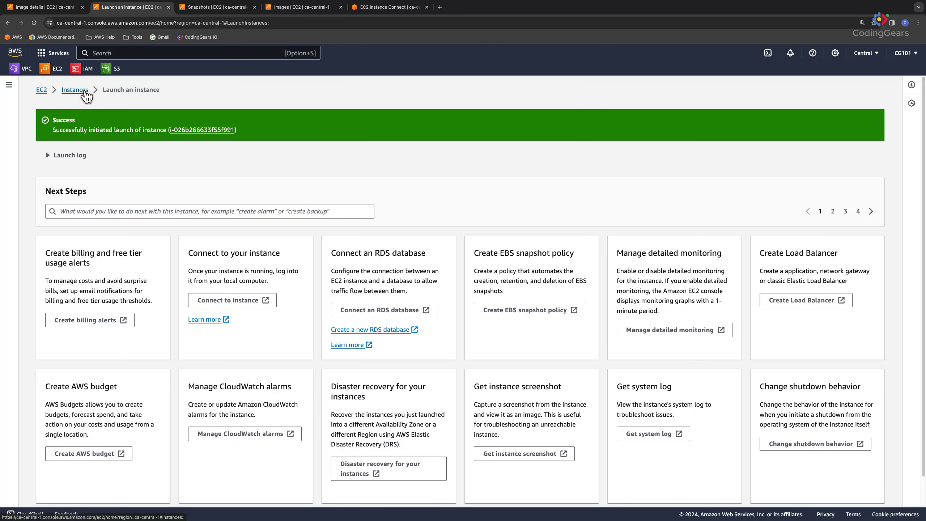
# - Open the instances list and reload it repeatedly to check Web2's state
pyautogui.click(77, 90)
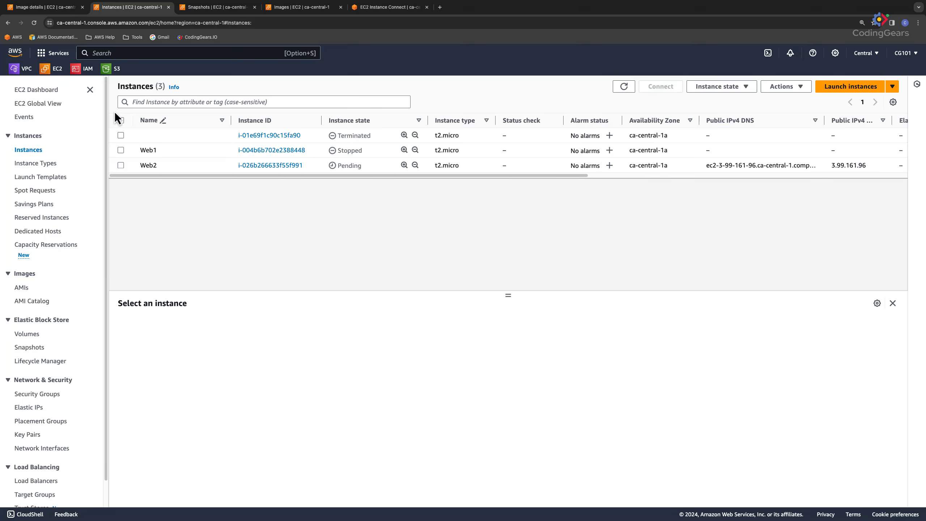
pyautogui.click(34, 23)
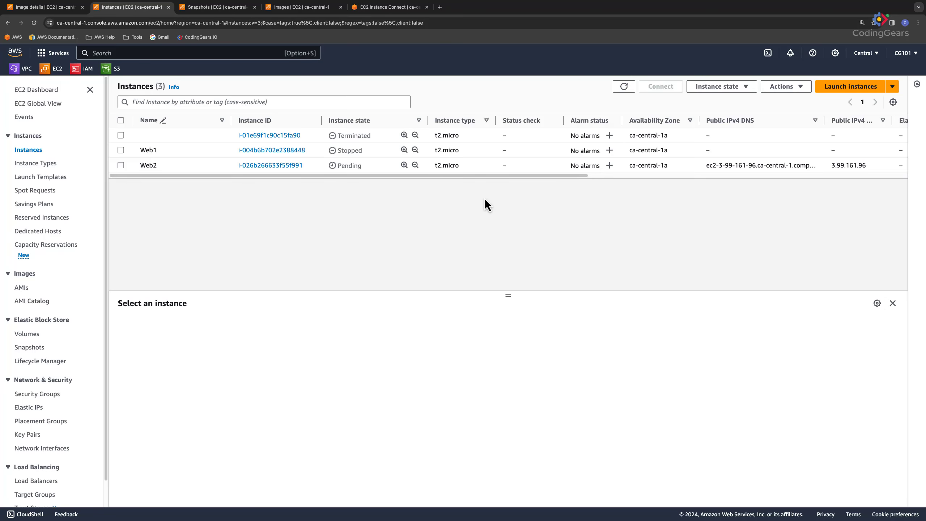
pyautogui.click(34, 23)
pyautogui.click(34, 23)
pyautogui.click(35, 24)
# - Copy Web2's public IPv4 DNS from its details and open that address in a new browser tab
pyautogui.click(256, 166)
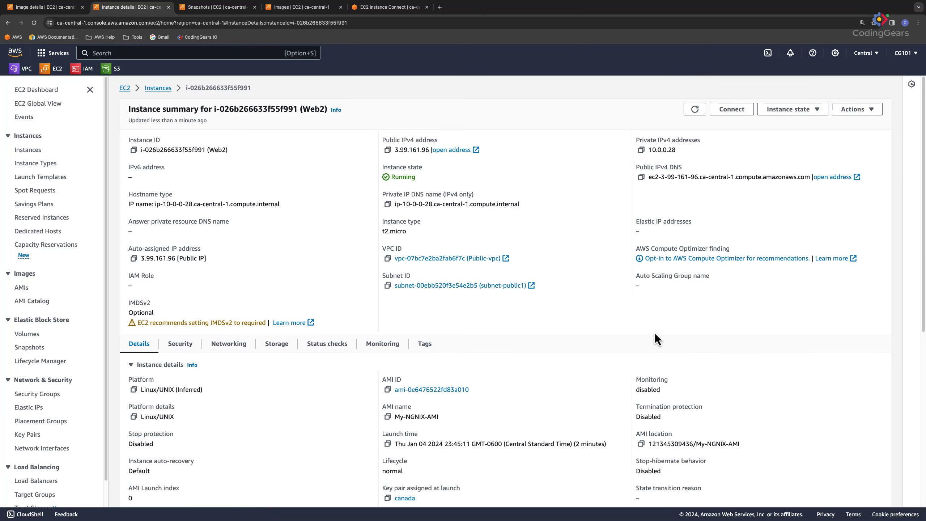
pyautogui.click(641, 178)
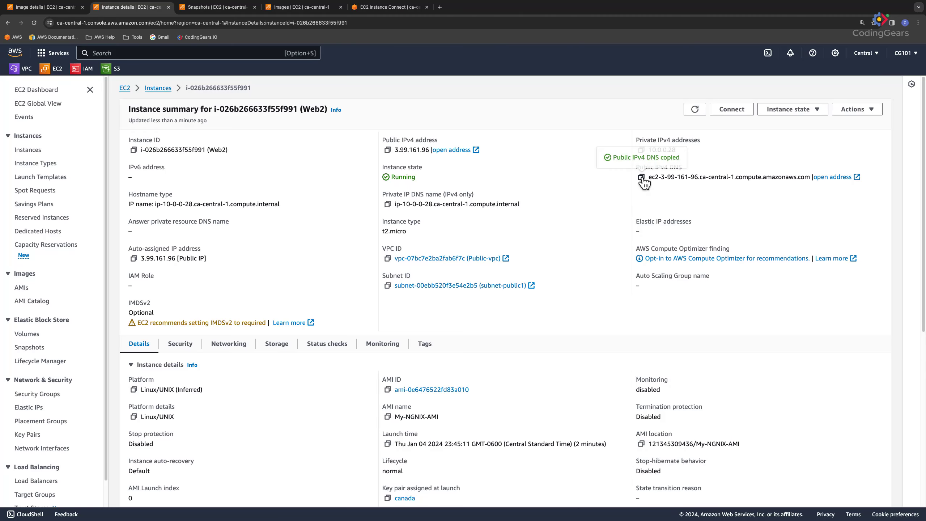
pyautogui.click(440, 8)
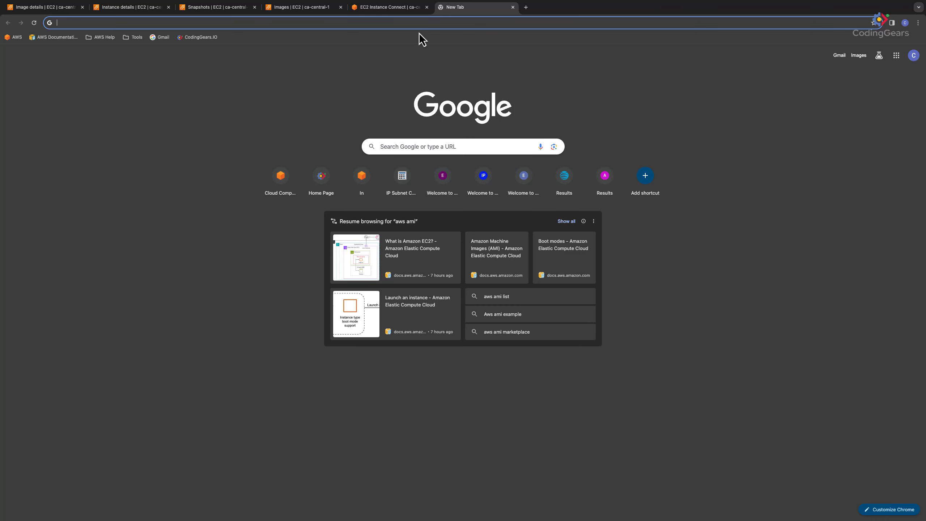
pyautogui.press('super+v')
pyautogui.press('Return')
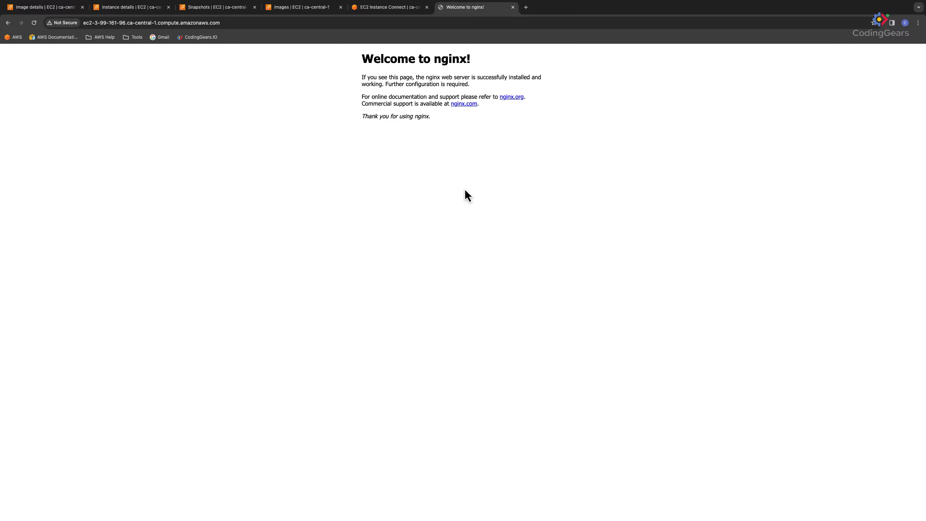
# - Go from the AMI's details page back to the AMIs list and close that browser tab
pyautogui.click(46, 7)
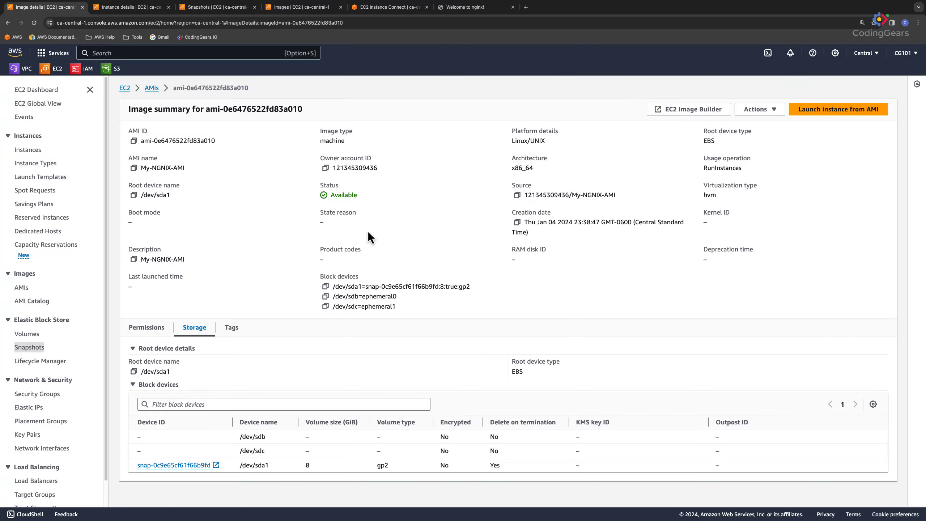
pyautogui.click(152, 88)
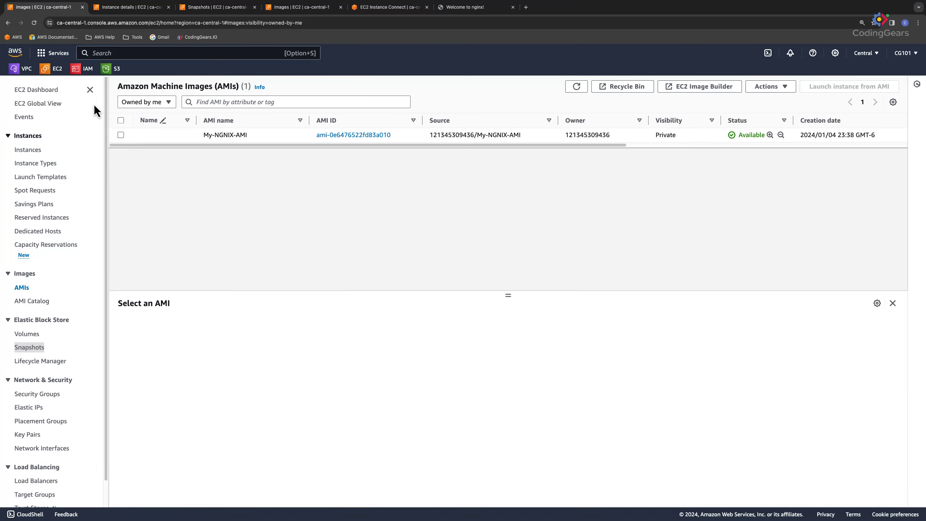
pyautogui.click(82, 7)
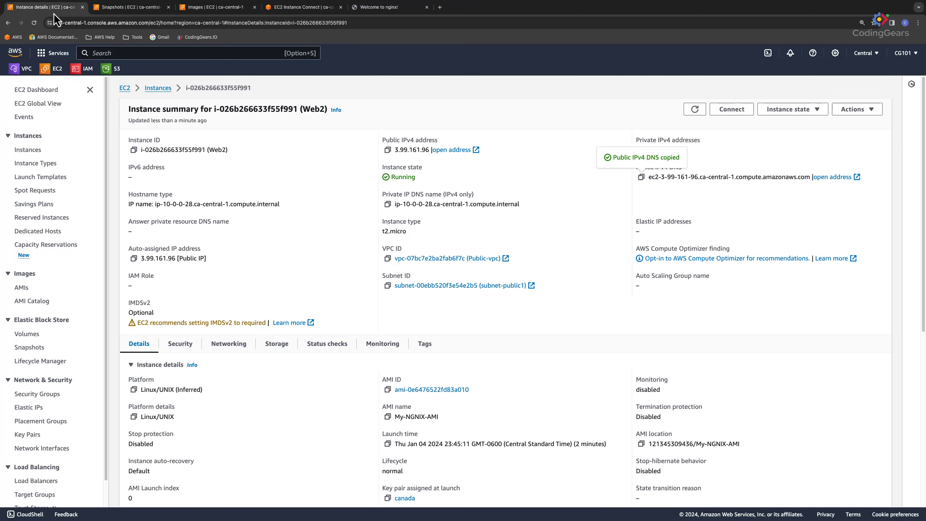
# - Return from Web2's details to the instances list, reload it and move the nginx page's browser tab directly beside it
pyautogui.click(157, 89)
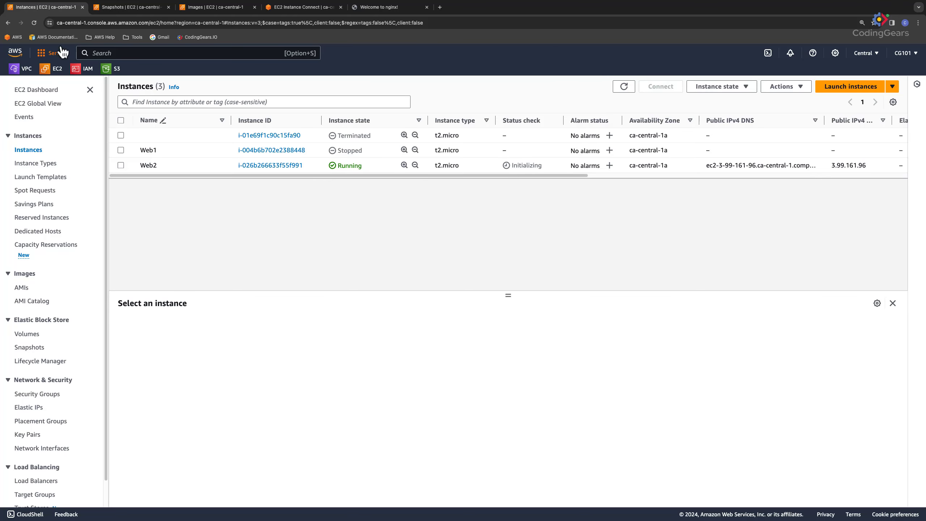
pyautogui.click(34, 24)
pyautogui.moveTo(386, 8); pyautogui.dragTo(146, 6)
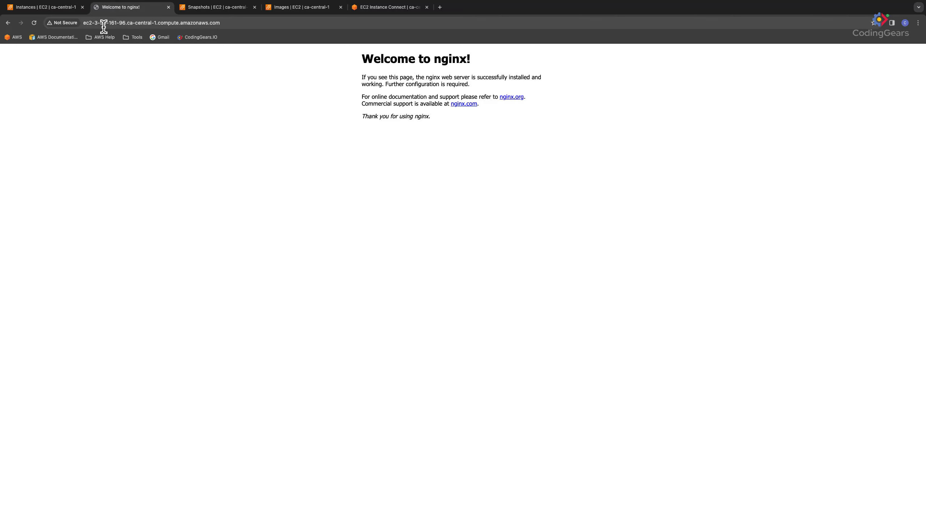
# - Open Web2's details from the instances list and check the AMI ID and AMI name it was launched from
pyautogui.click(58, 7)
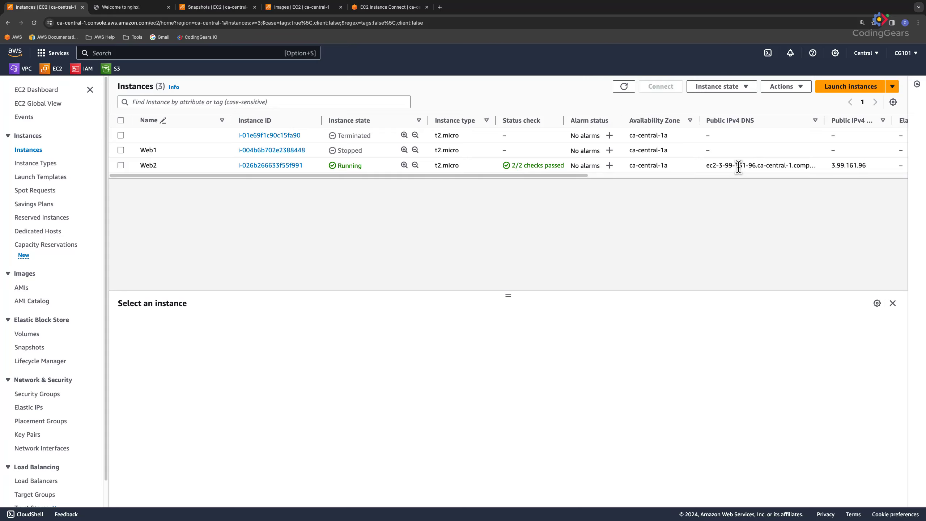
pyautogui.click(290, 166)
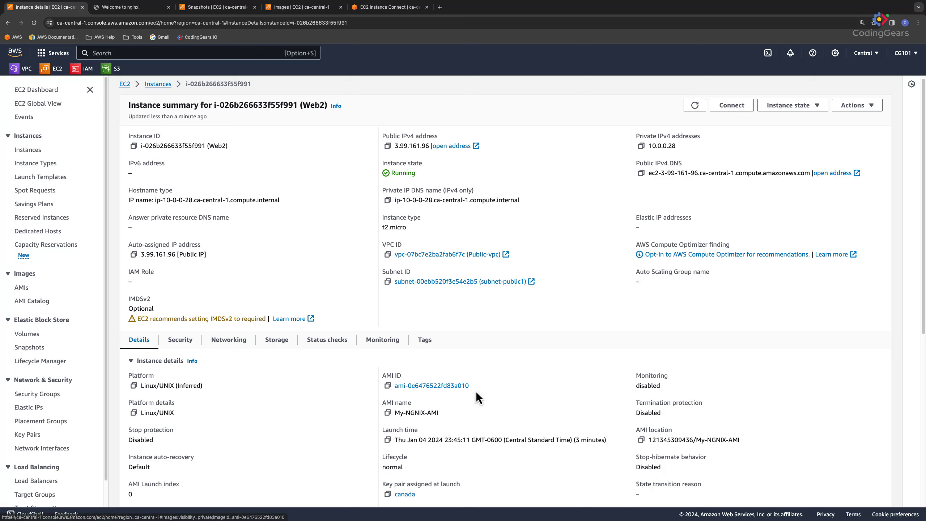
pyautogui.moveTo(470, 386); pyautogui.dragTo(398, 388)
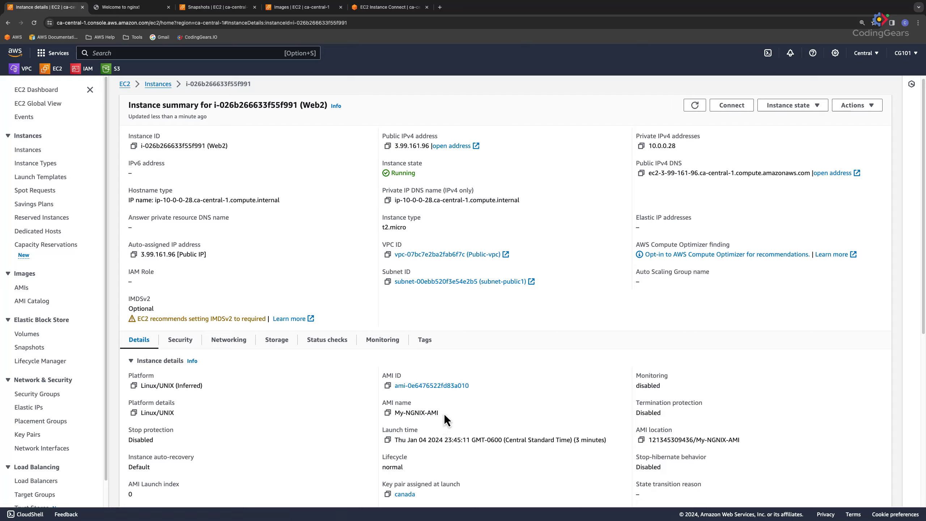
pyautogui.moveTo(444, 413); pyautogui.dragTo(394, 412)
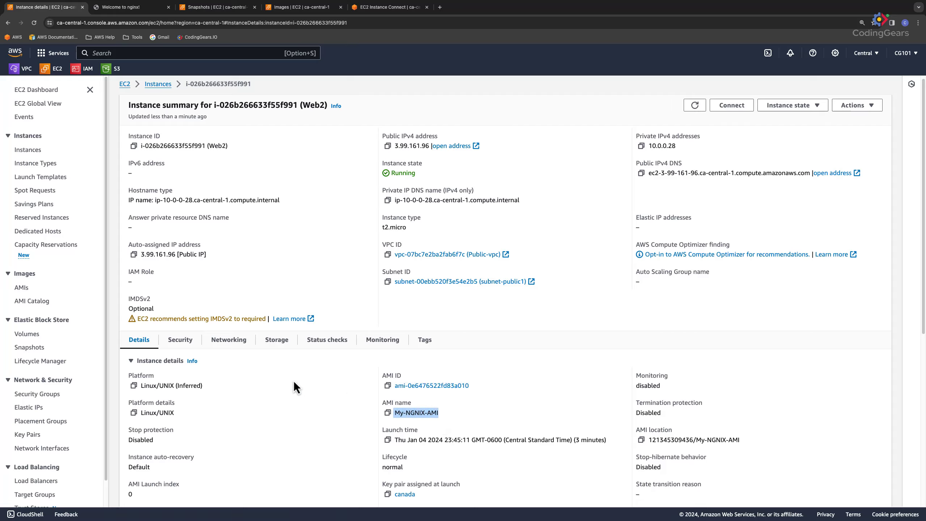
pyautogui.moveTo(470, 387); pyautogui.dragTo(452, 388)
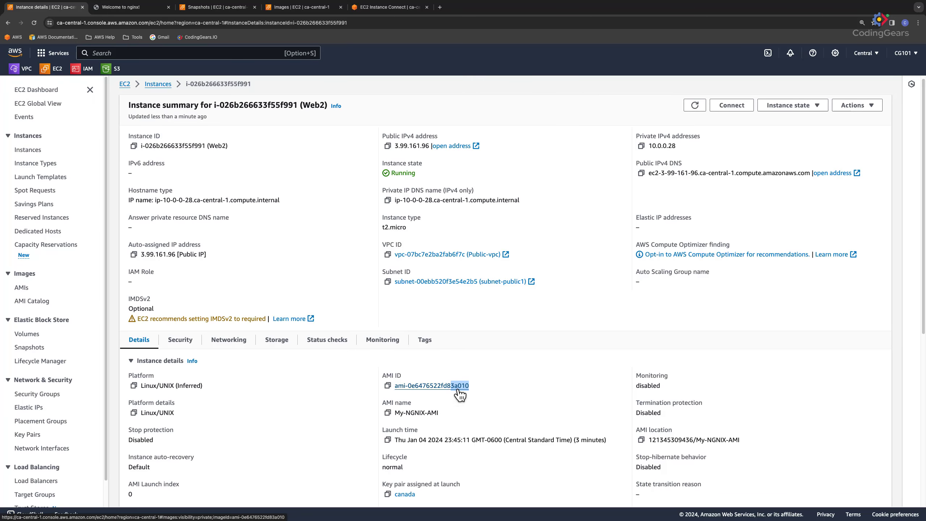
# - Review the list of self-owned AMIs and the list of EBS snapshots
pyautogui.click(22, 288)
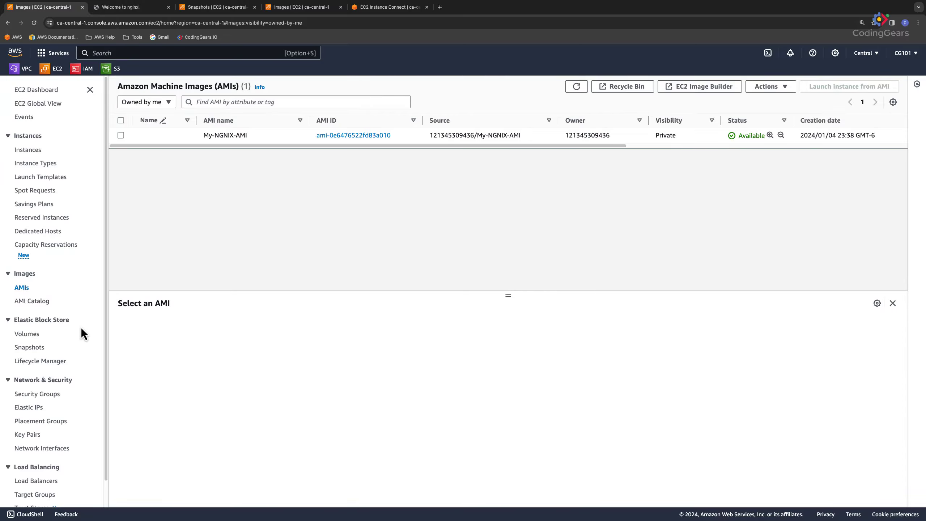
pyautogui.click(41, 349)
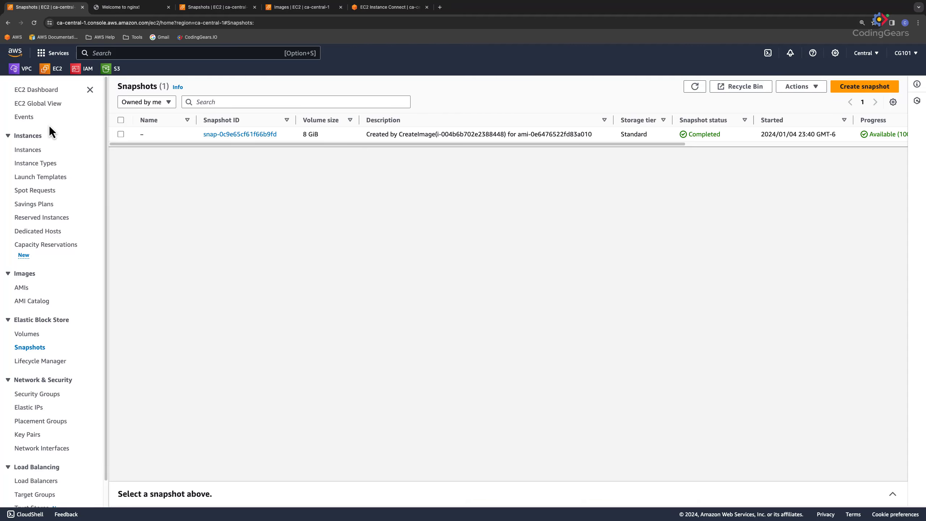
# - Terminate the running instance Web2 from the running instances list and confirm the termination
pyautogui.click(38, 90)
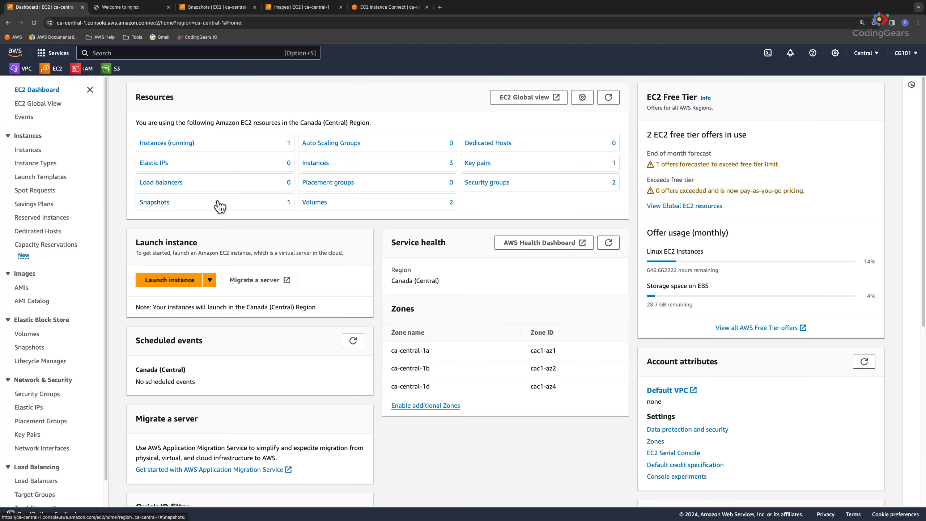
pyautogui.click(187, 144)
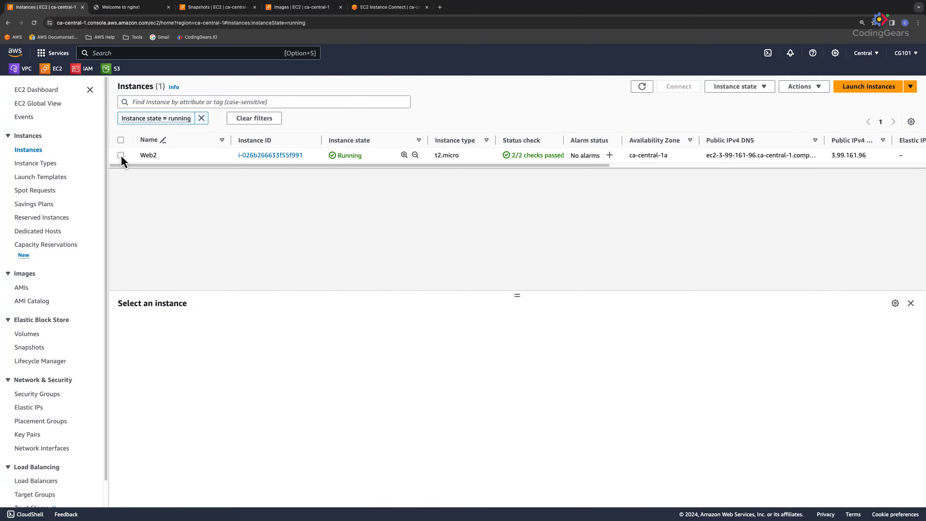
pyautogui.click(121, 155)
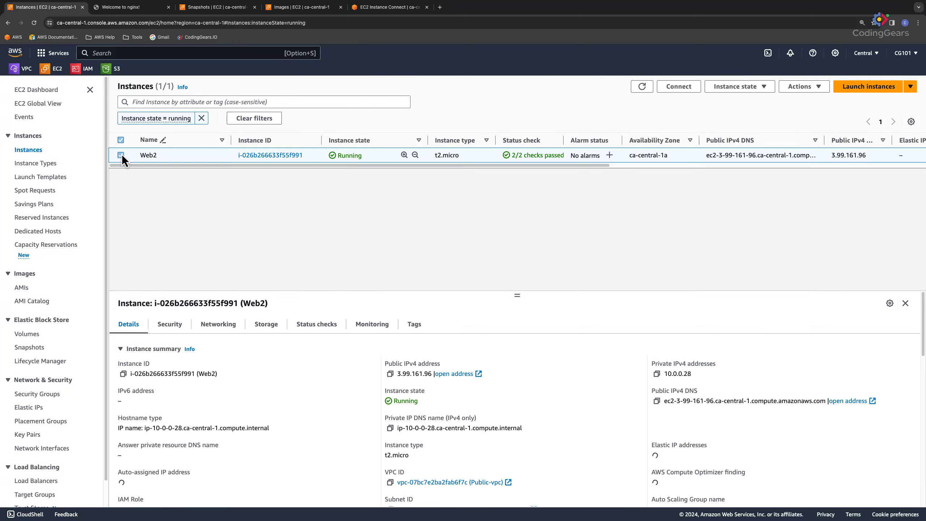
pyautogui.click(731, 87)
pyautogui.click(733, 157)
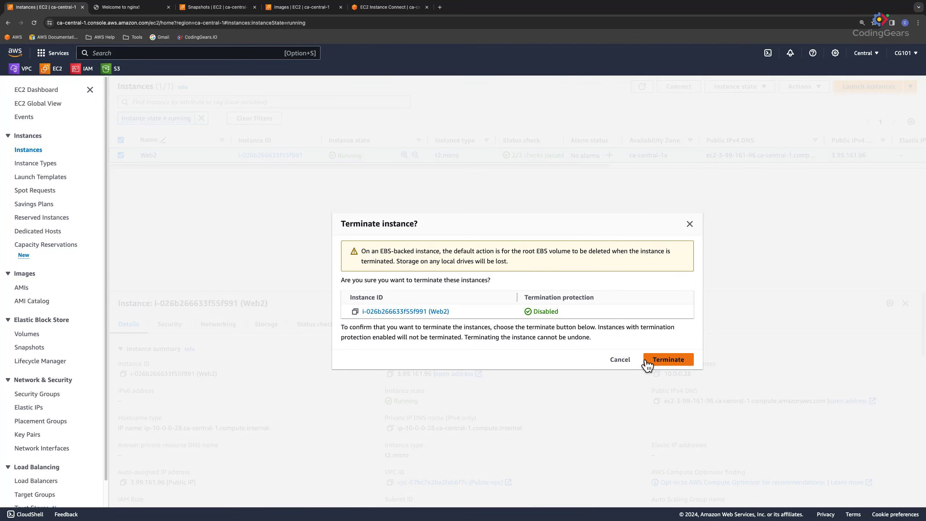
pyautogui.click(658, 360)
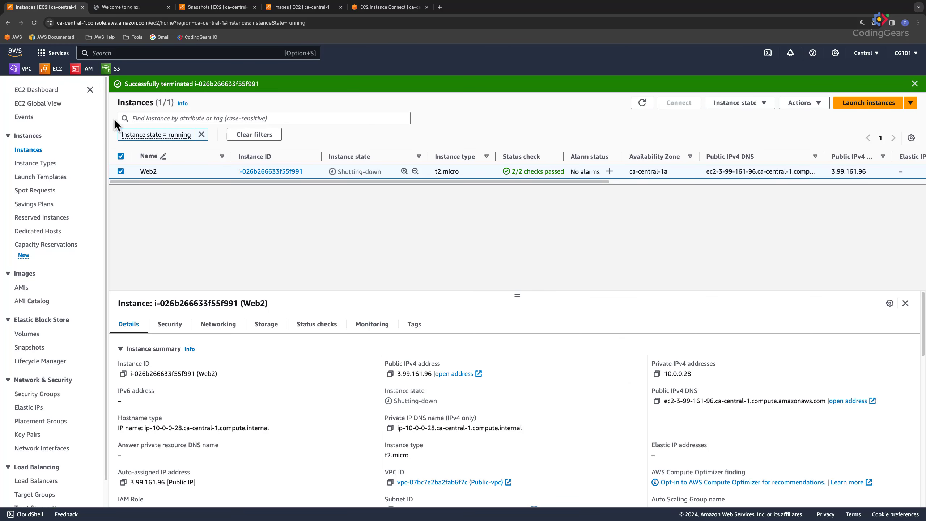
# - Reopen the running instances list from the EC2 dashboard, remove its state filter and reload it to check the instance states
pyautogui.click(54, 91)
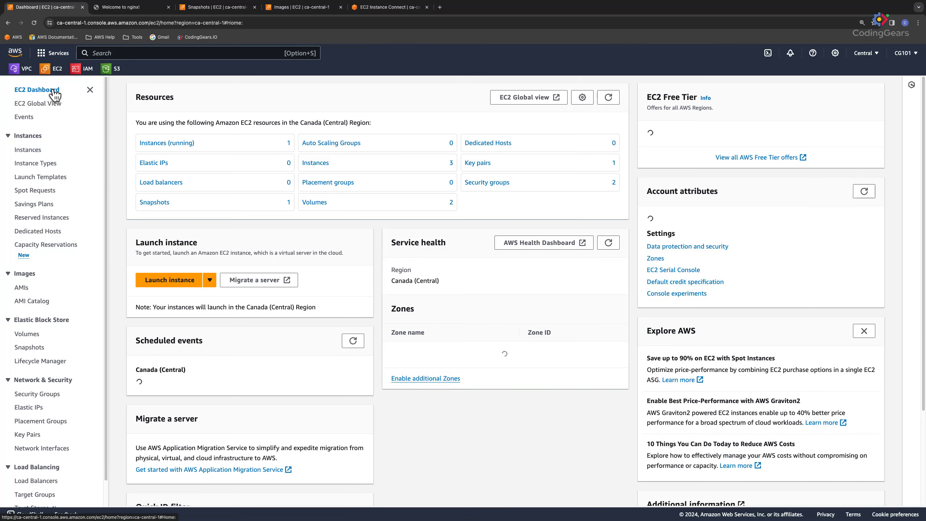
pyautogui.click(166, 143)
pyautogui.click(201, 134)
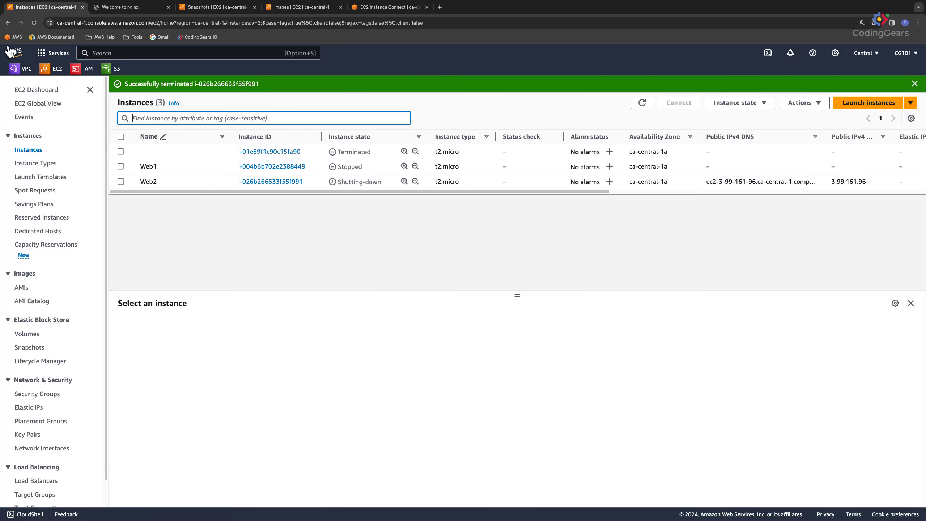
pyautogui.click(34, 23)
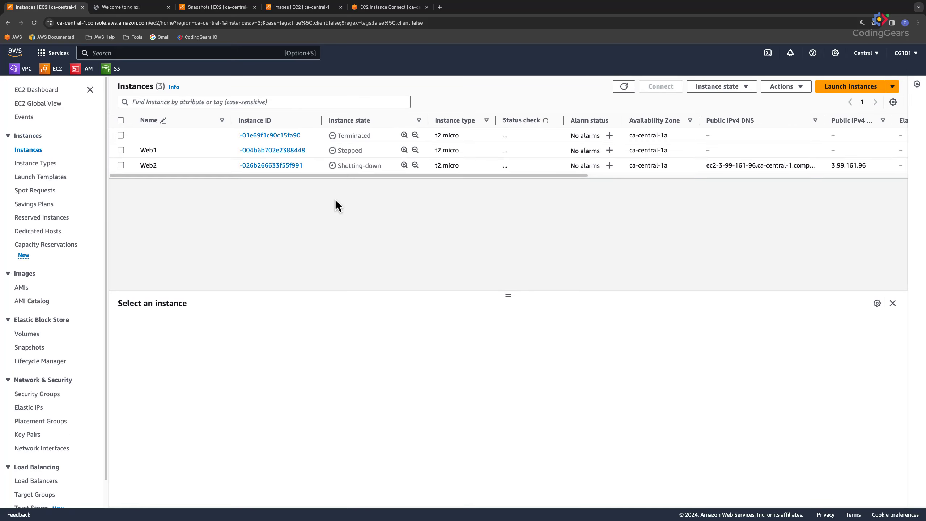
# - Terminate the stopped instance Web1 from the instances list and confirm the termination
pyautogui.click(328, 150)
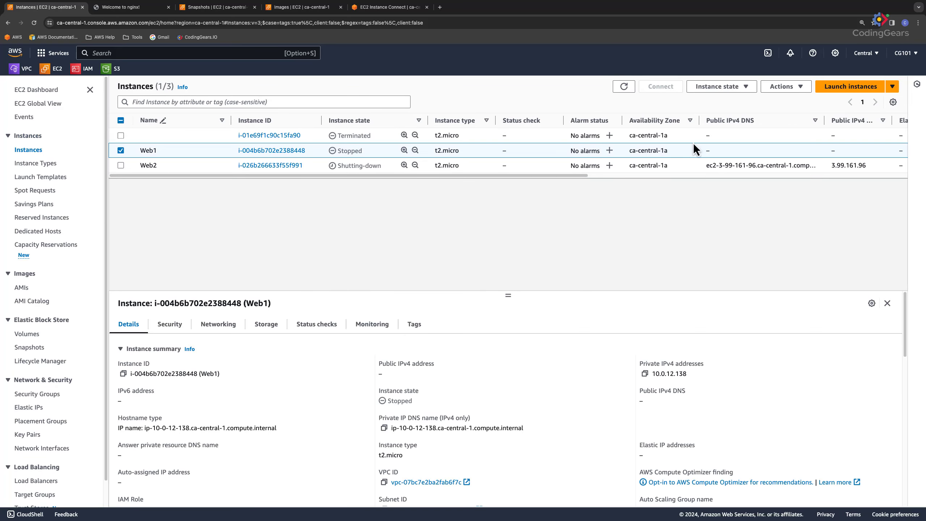
pyautogui.click(744, 87)
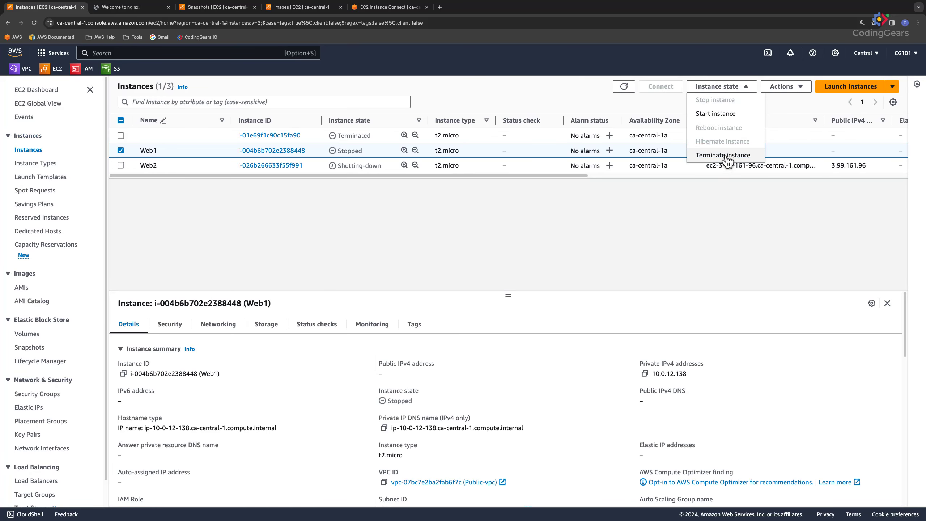
pyautogui.click(732, 155)
pyautogui.click(662, 361)
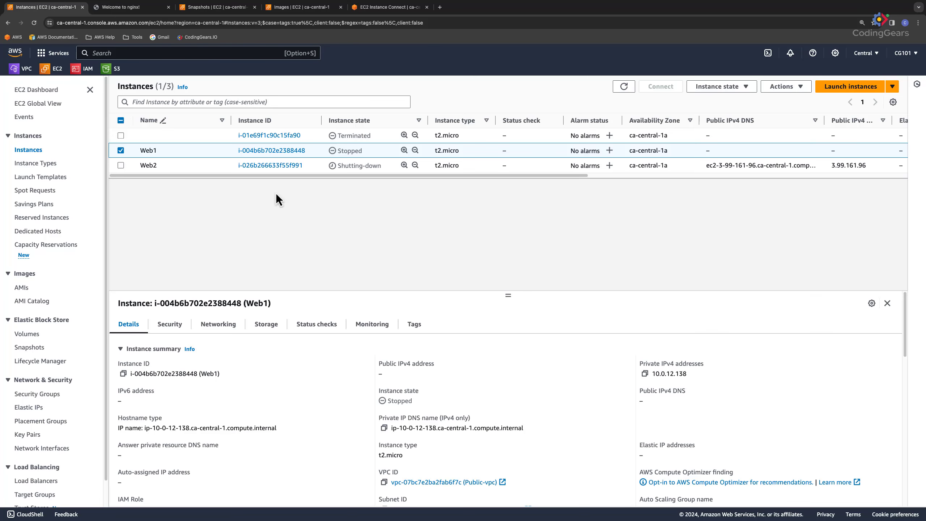
# - Reload the instances list repeatedly to check the states of Web1 and Web2
pyautogui.click(35, 25)
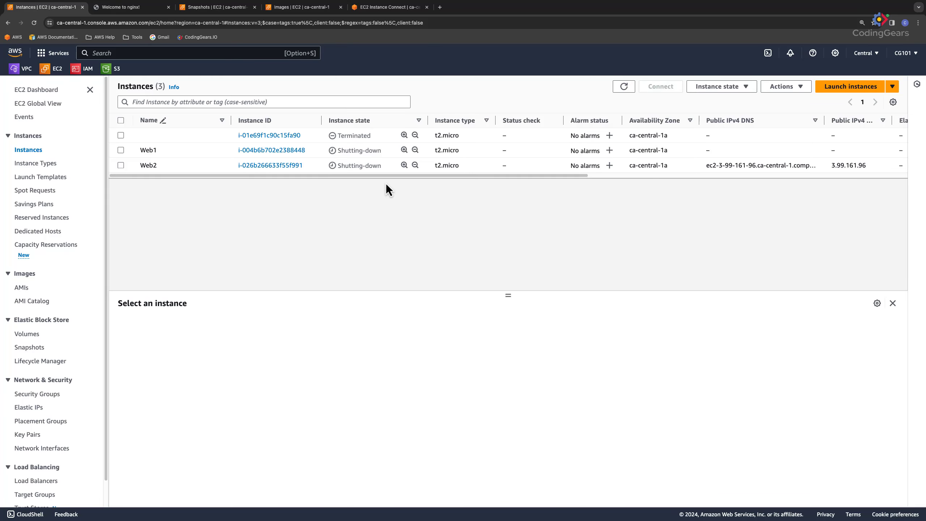
pyautogui.click(34, 22)
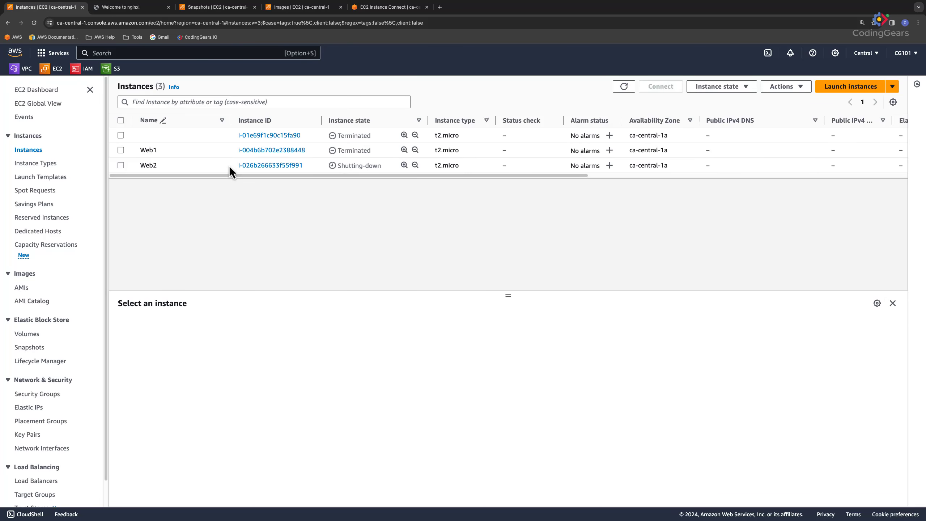
pyautogui.click(34, 23)
# - Deregister My-NGNIX-AMI from the list of self-owned AMIs and confirm the deregistration
pyautogui.click(29, 289)
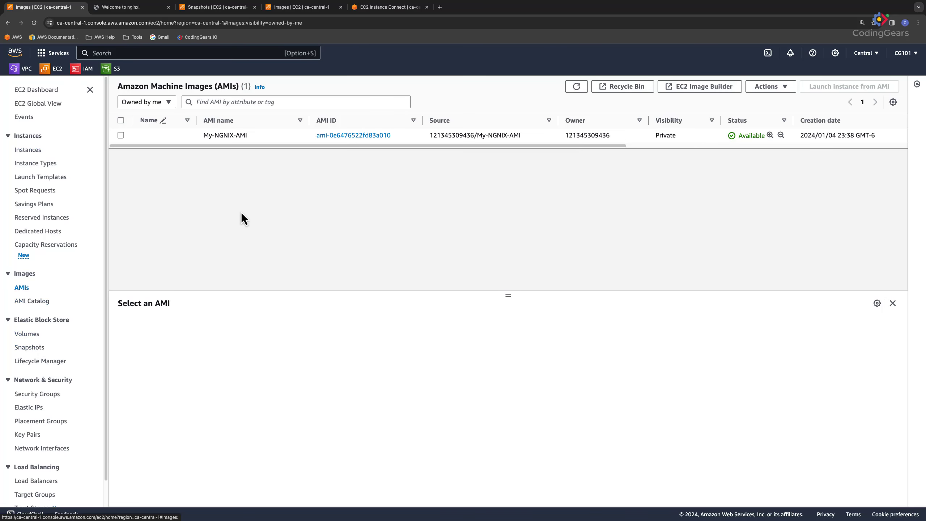
pyautogui.click(122, 136)
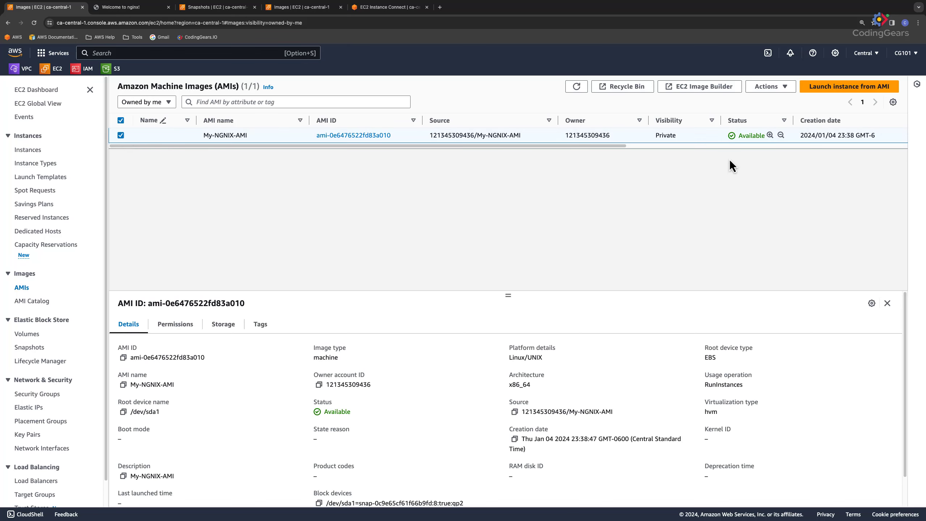
pyautogui.click(768, 86)
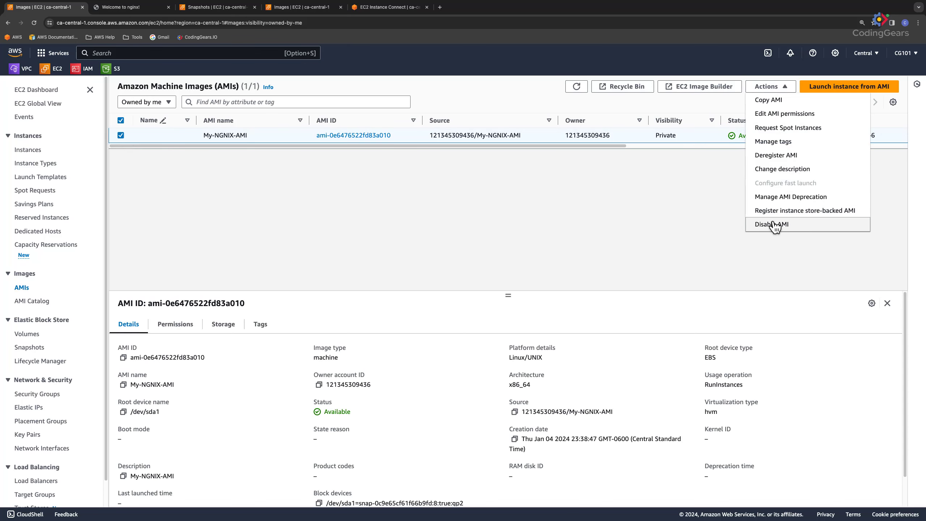
pyautogui.click(777, 155)
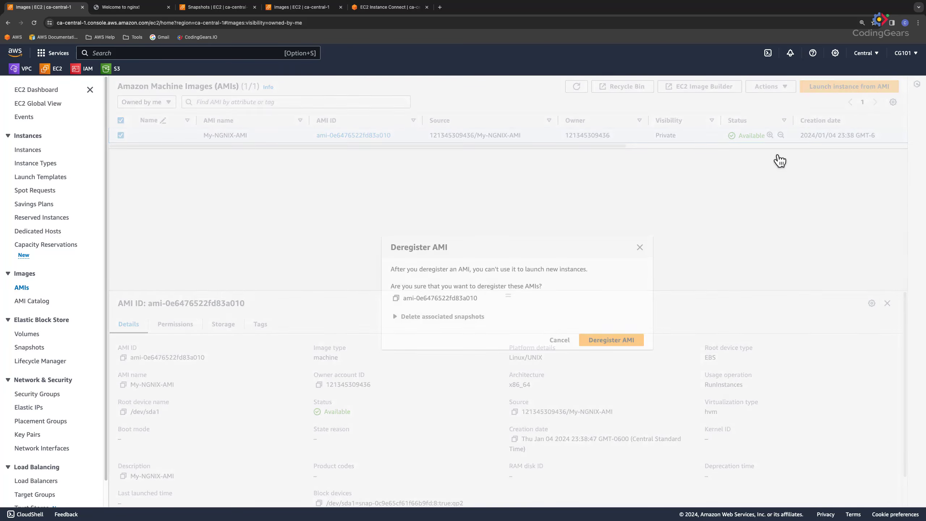
pyautogui.click(614, 341)
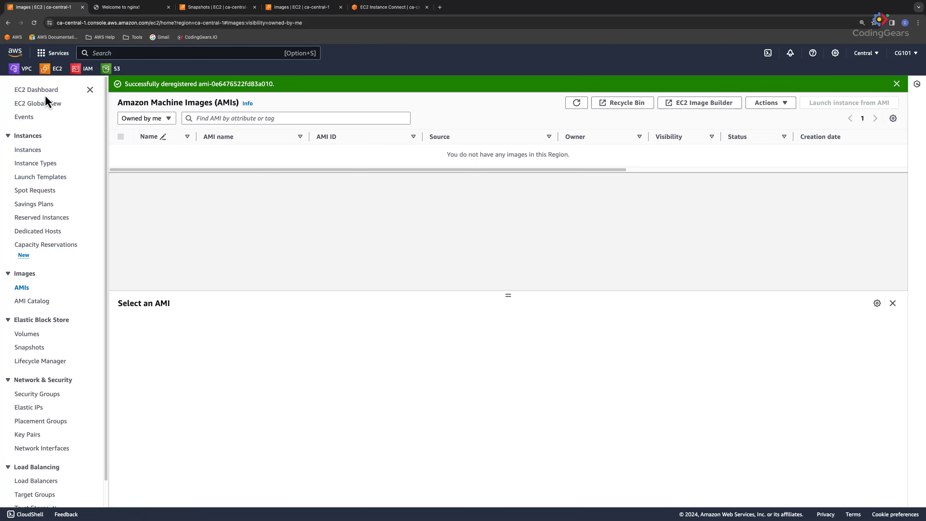
# - Check for remaining resources in the running instances, self-owned AMIs and EBS snapshots lists
pyautogui.click(36, 91)
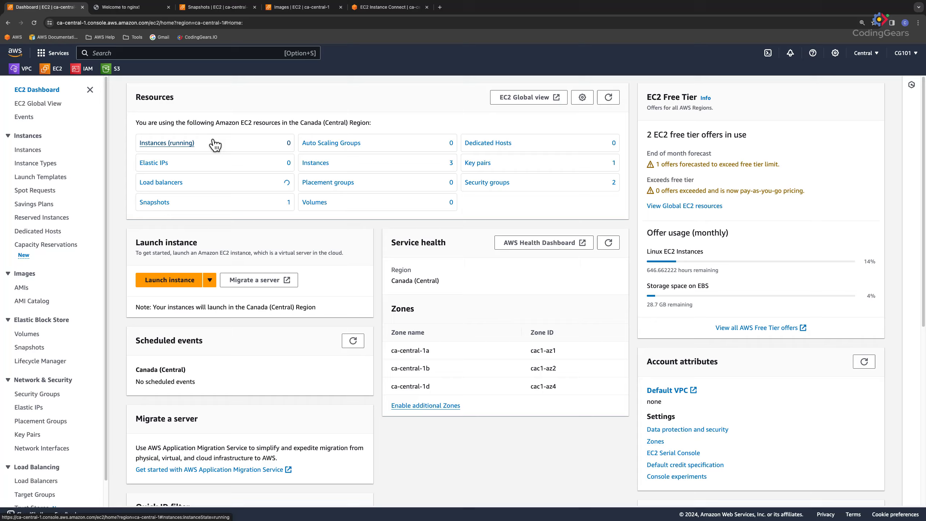
pyautogui.click(180, 146)
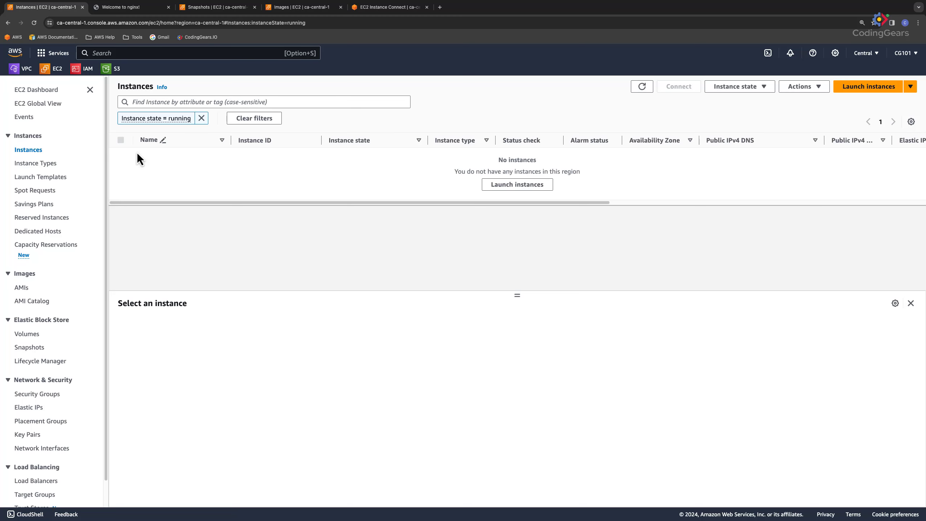
pyautogui.click(21, 287)
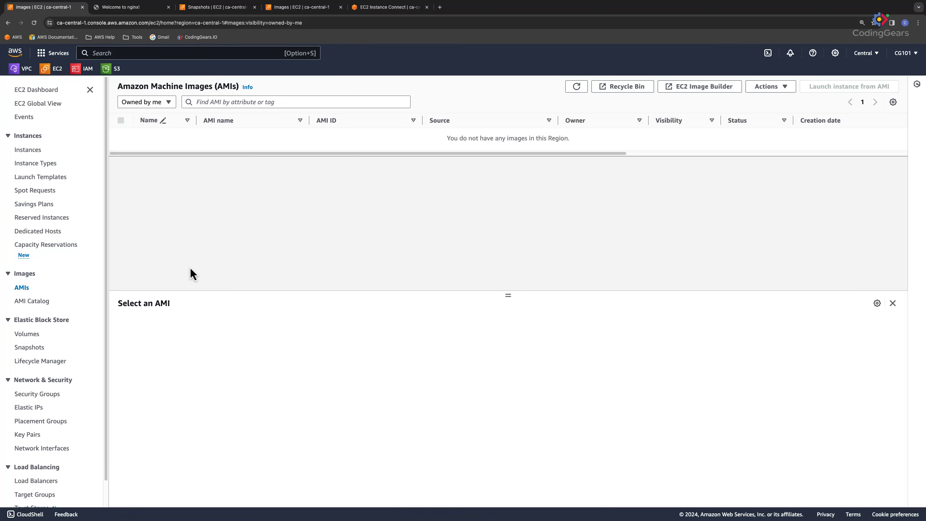
pyautogui.click(37, 348)
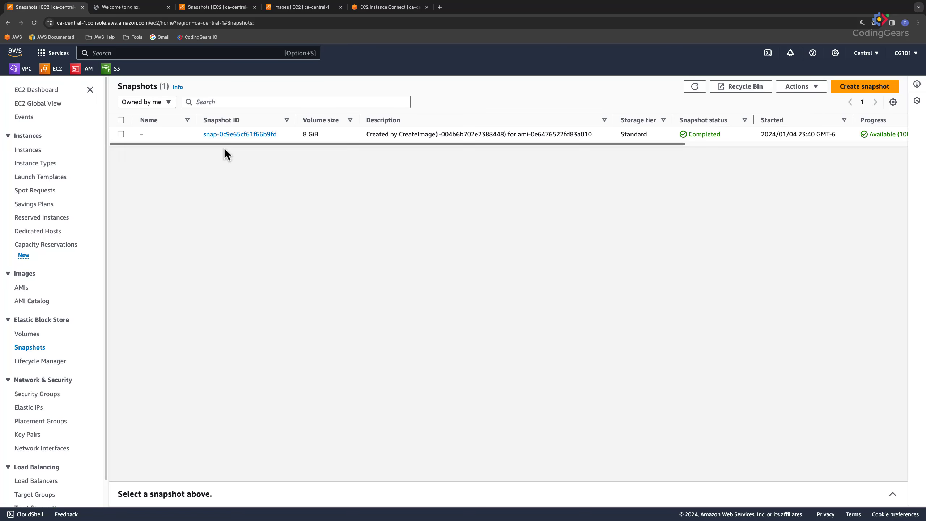
pyautogui.click(18, 288)
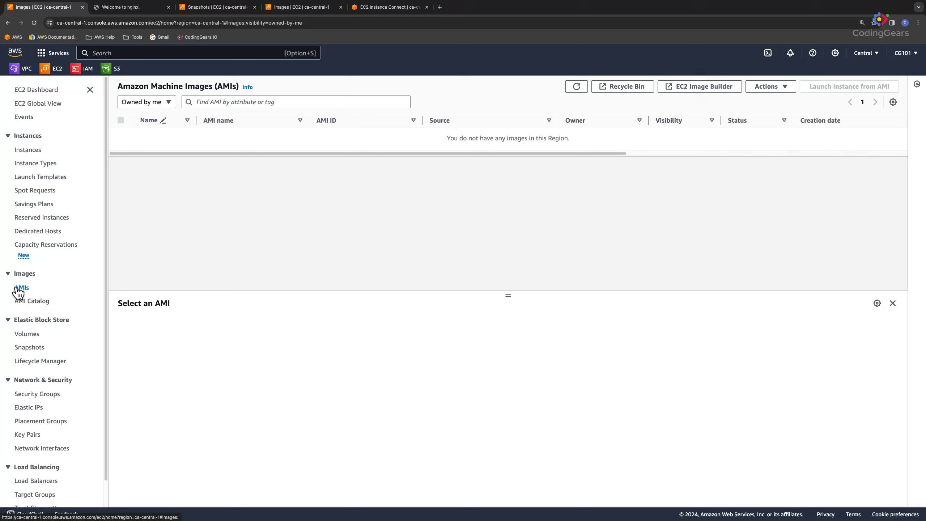
# - Delete the EBS snapshot that was created for the deregistered AMI, and check the EBS volumes list for leftovers
pyautogui.click(34, 348)
pyautogui.click(121, 134)
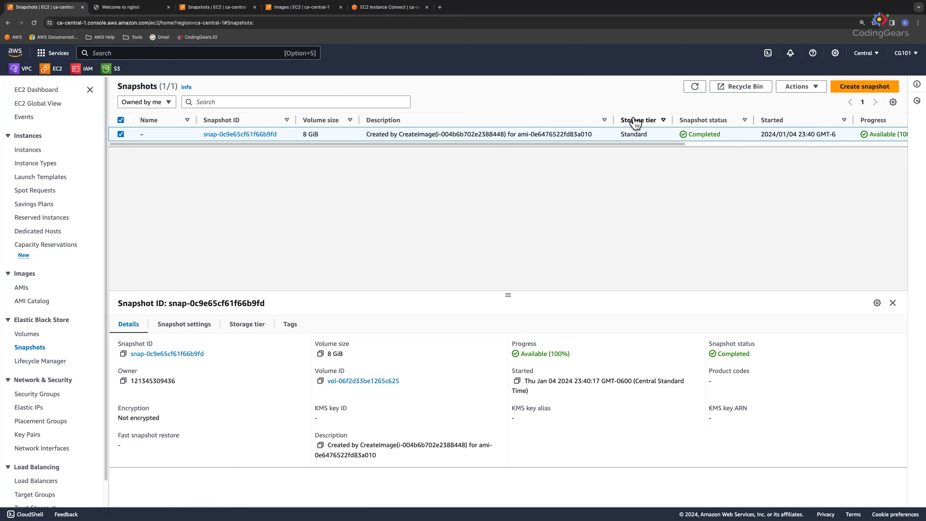
pyautogui.click(808, 91)
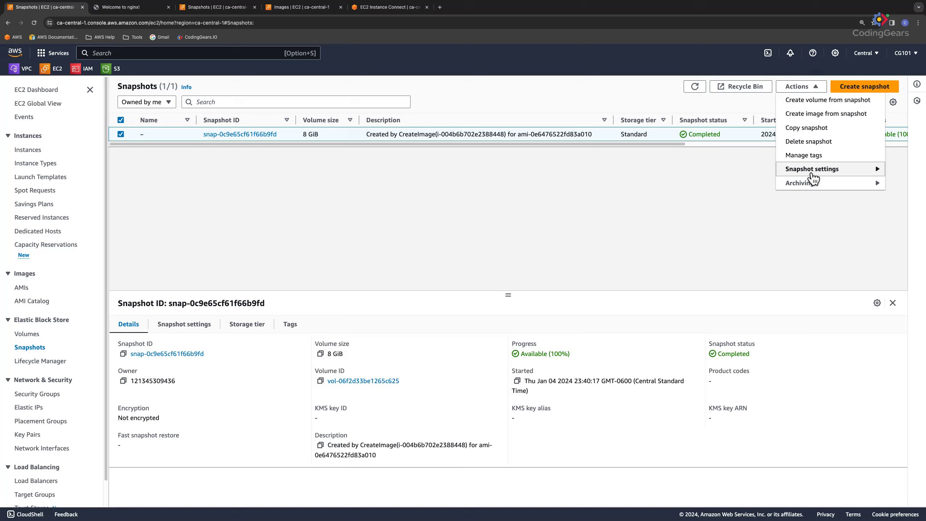
pyautogui.click(814, 145)
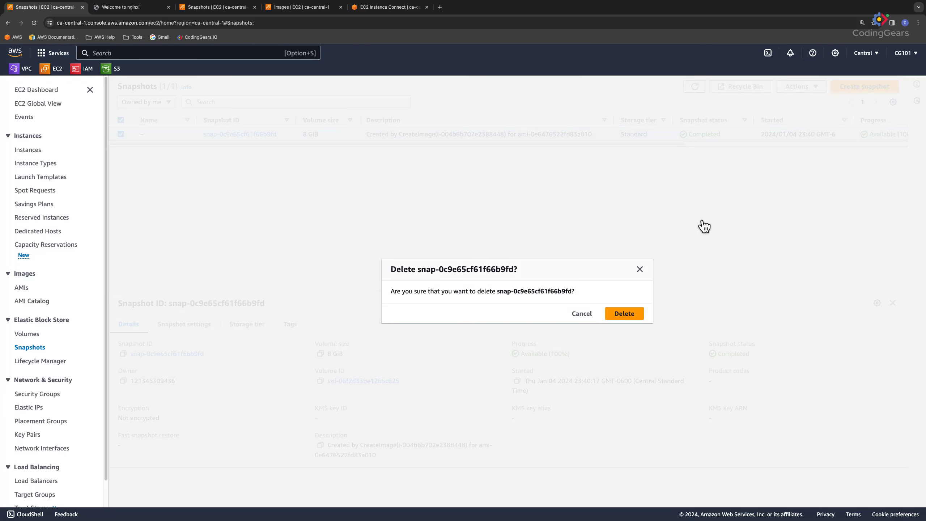
pyautogui.click(619, 313)
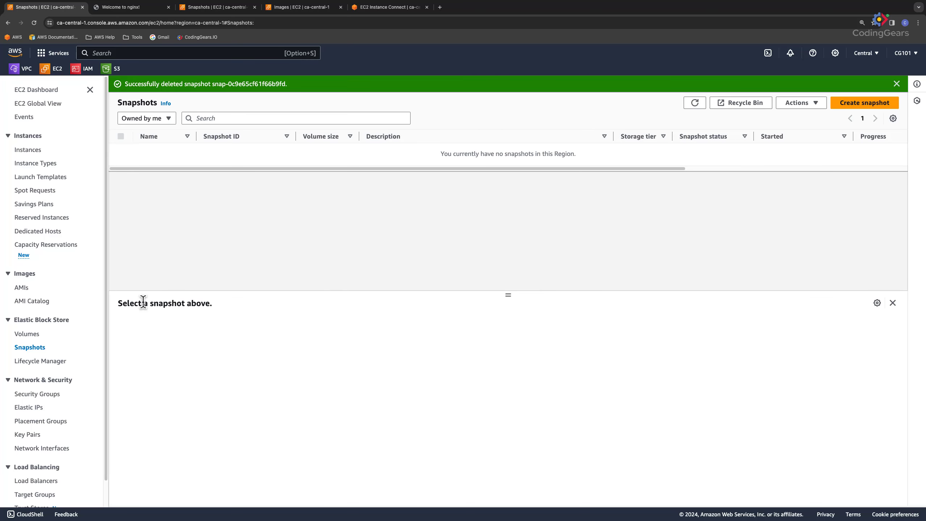
pyautogui.click(26, 334)
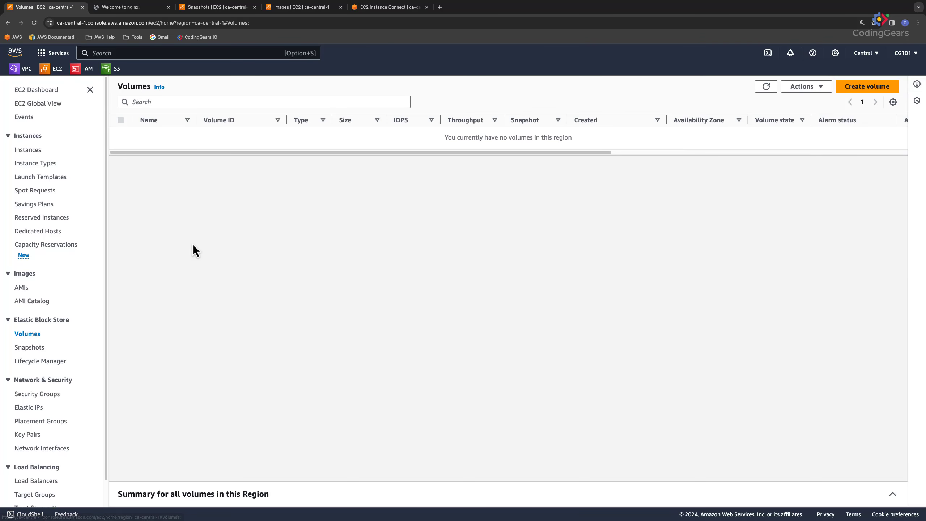